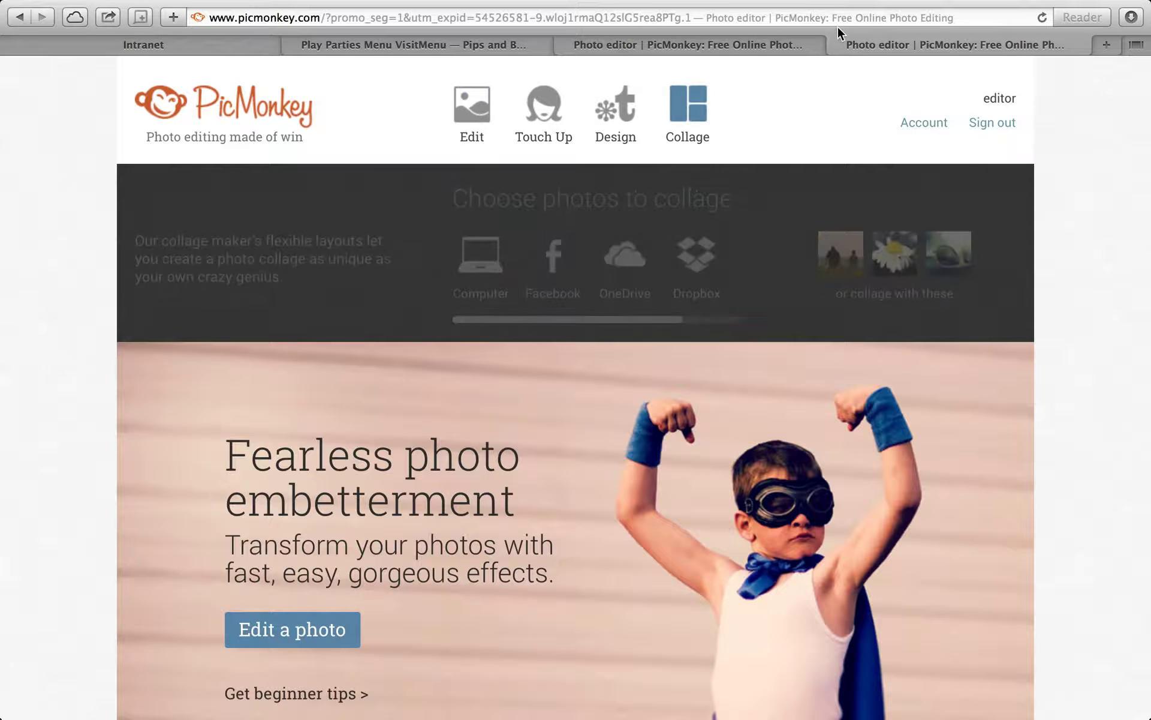
# Crop the Las Vegas night photo to a nearly square, full-height area with the lit pyramid right of centre
pyautogui.click(837, 46)
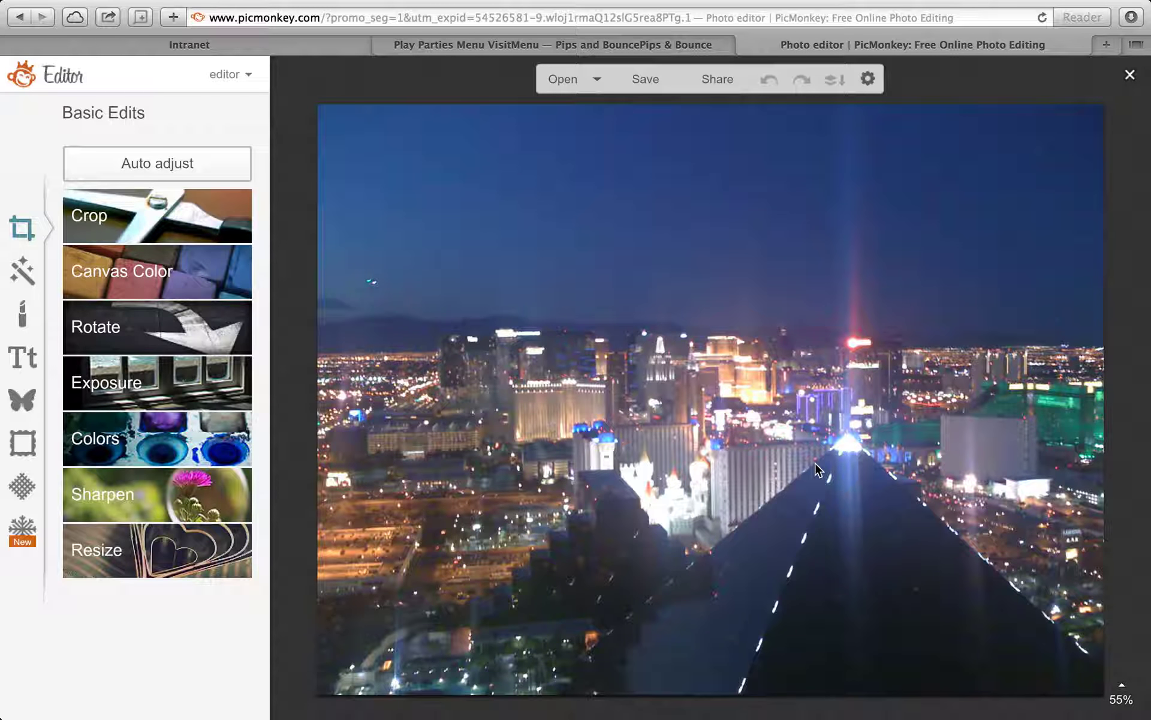
pyautogui.click(142, 227)
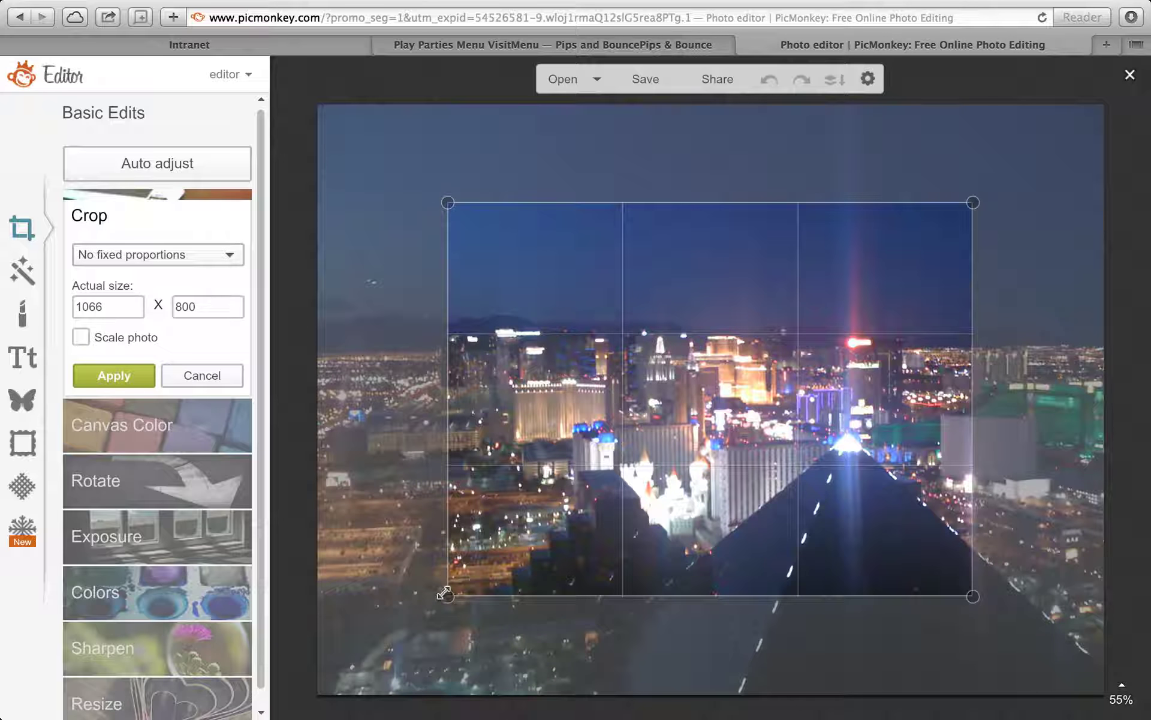
pyautogui.moveTo(449, 598); pyautogui.dragTo(484, 710)
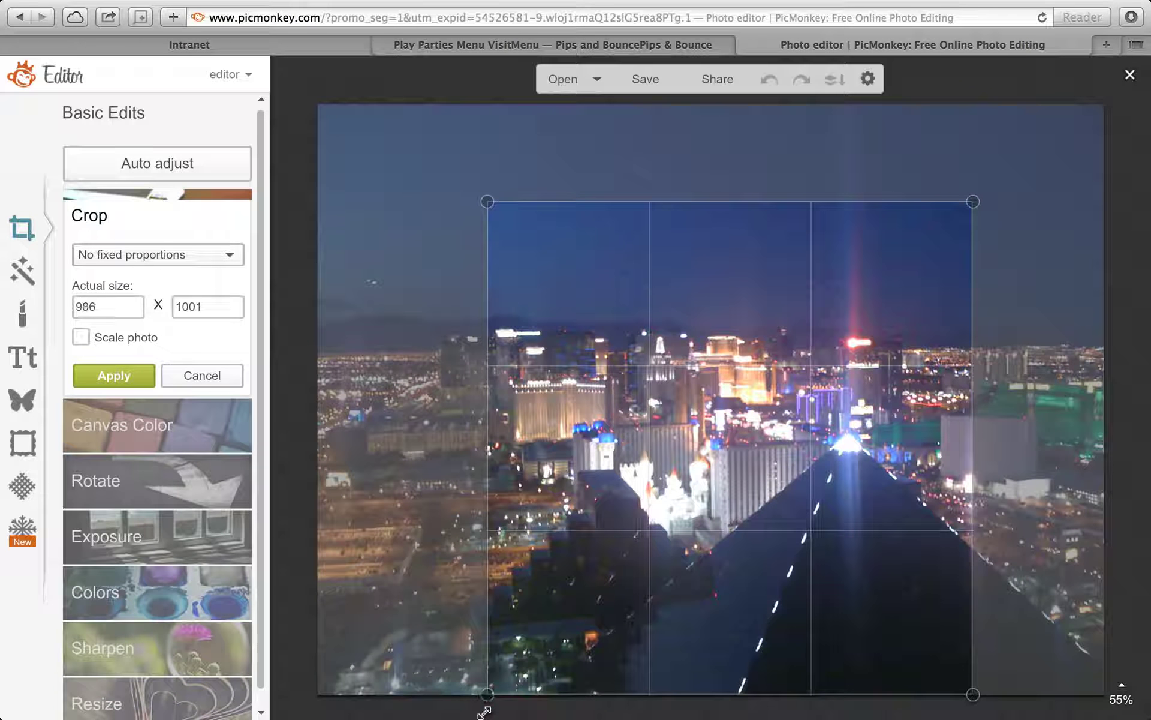
pyautogui.moveTo(489, 207); pyautogui.dragTo(476, 70)
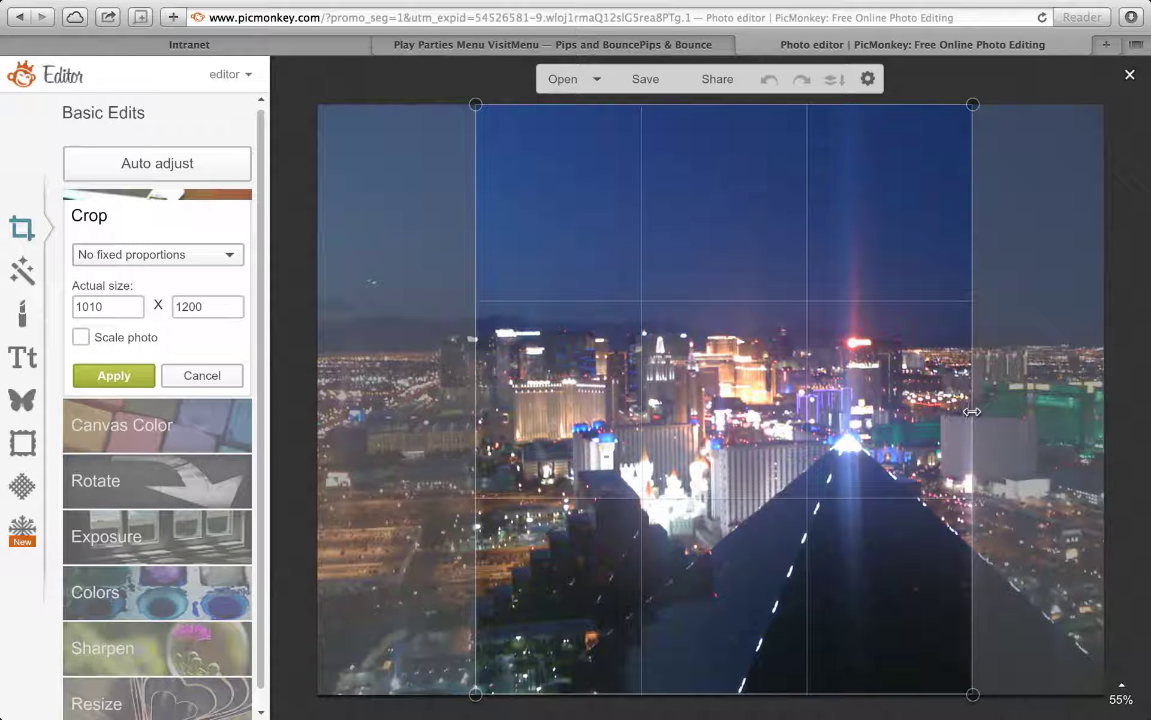
pyautogui.moveTo(972, 412); pyautogui.dragTo(1060, 415)
pyautogui.moveTo(473, 356); pyautogui.dragTo(493, 357)
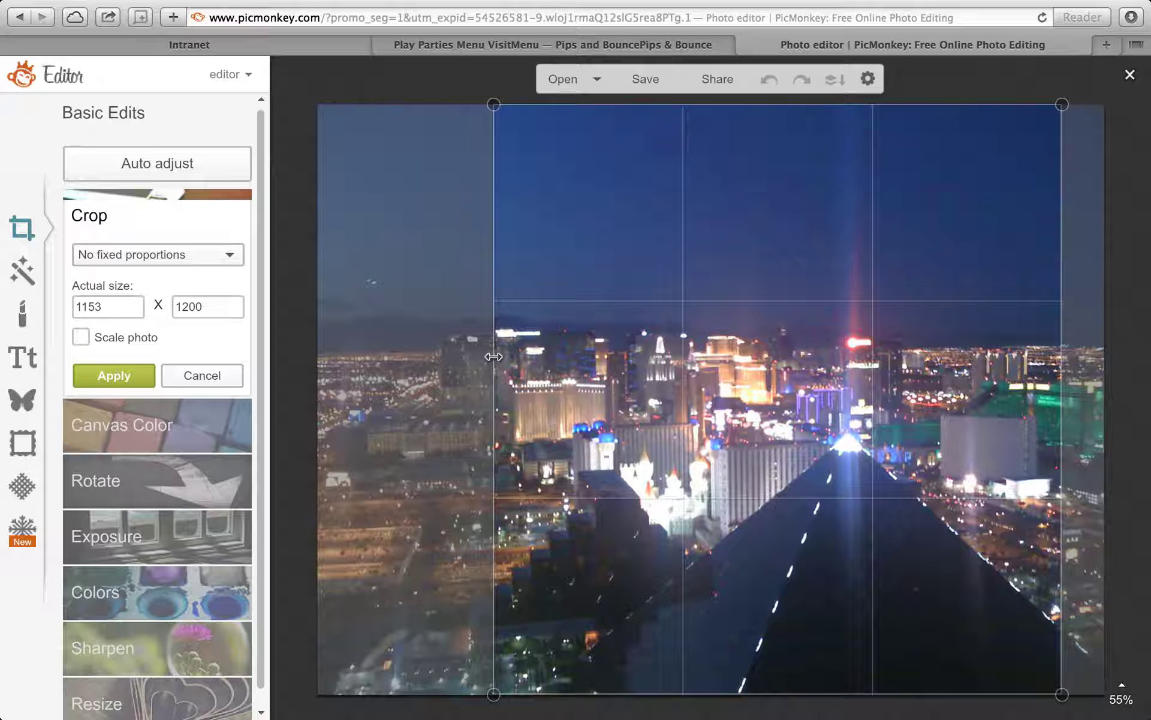
pyautogui.moveTo(1067, 415); pyautogui.dragTo(1053, 418)
pyautogui.click(122, 375)
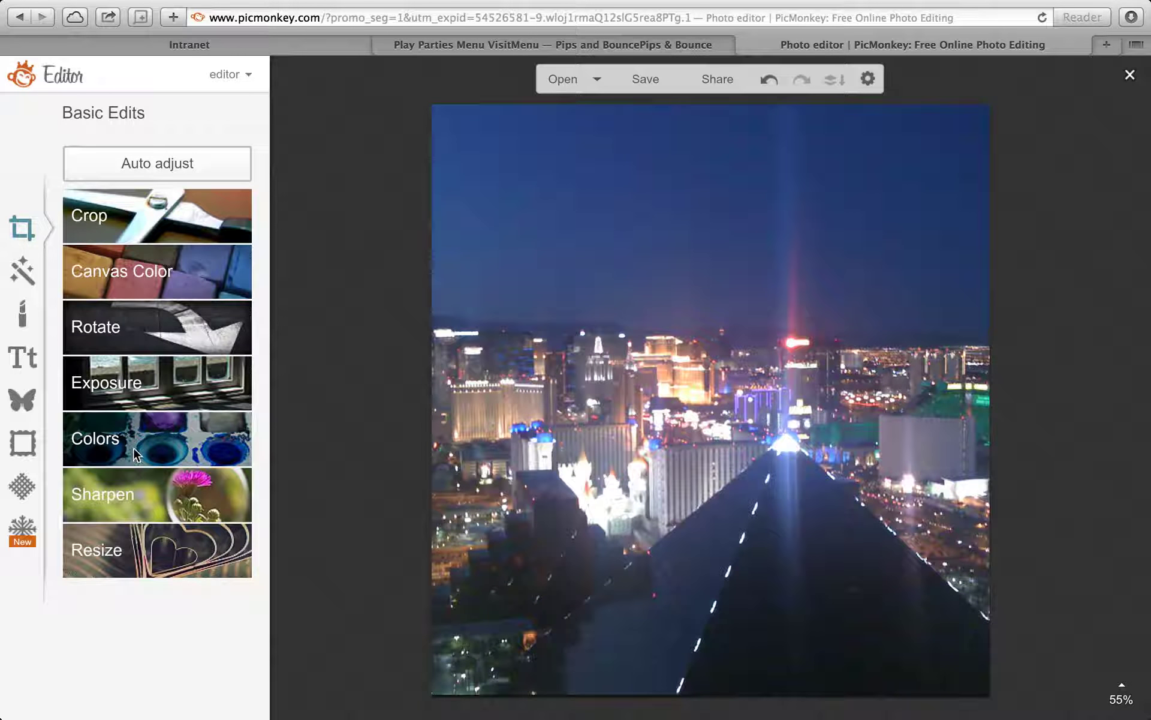
# Add the wide bracket-edged Royale label overlay from Labels and place it in the sky near the photo's upper edge
pyautogui.click(30, 405)
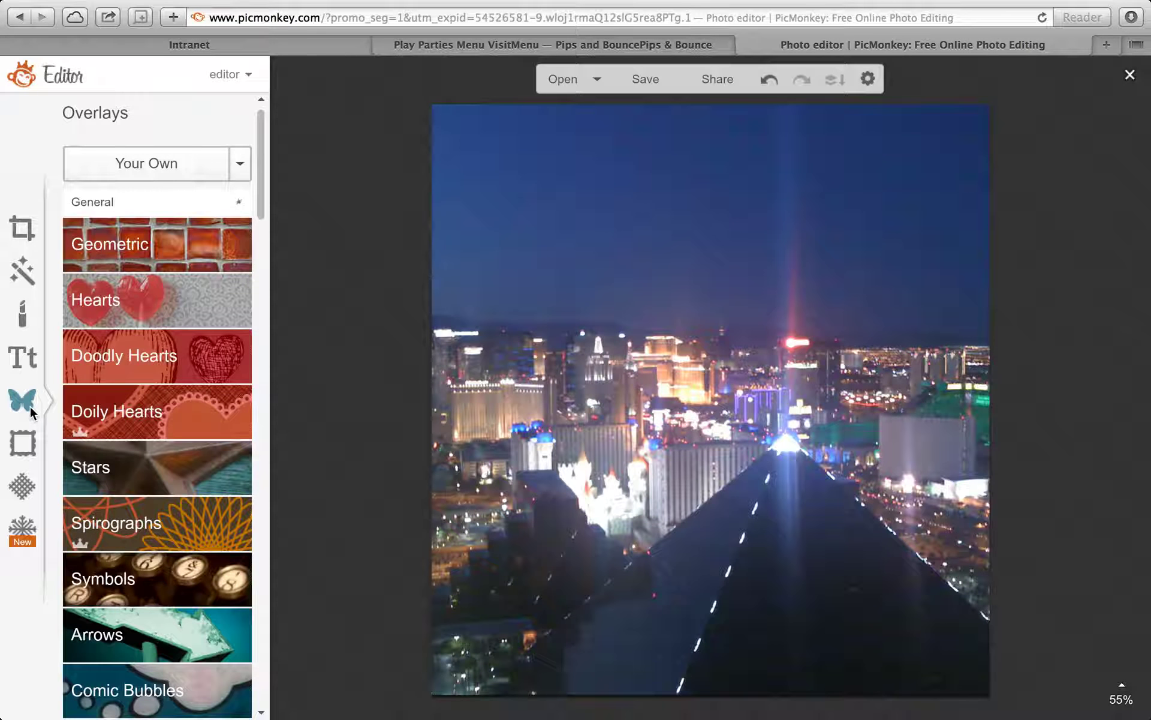
pyautogui.click(142, 252)
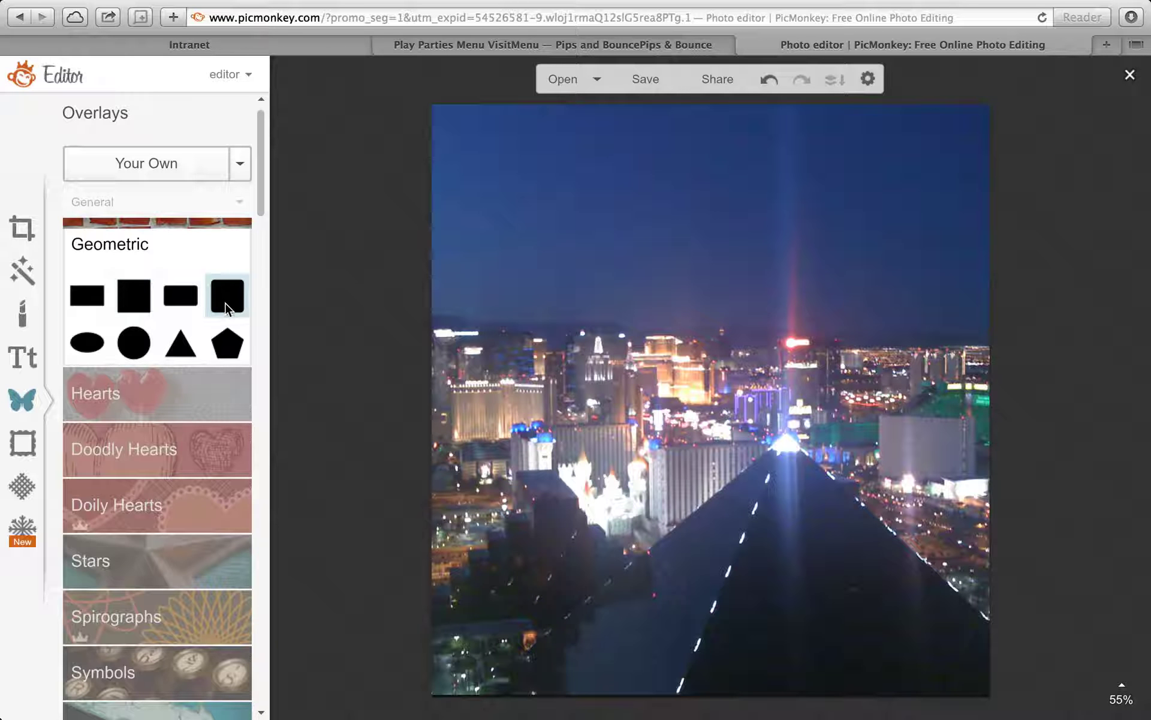
pyautogui.moveTo(261, 210); pyautogui.dragTo(279, 517)
pyautogui.click(169, 285)
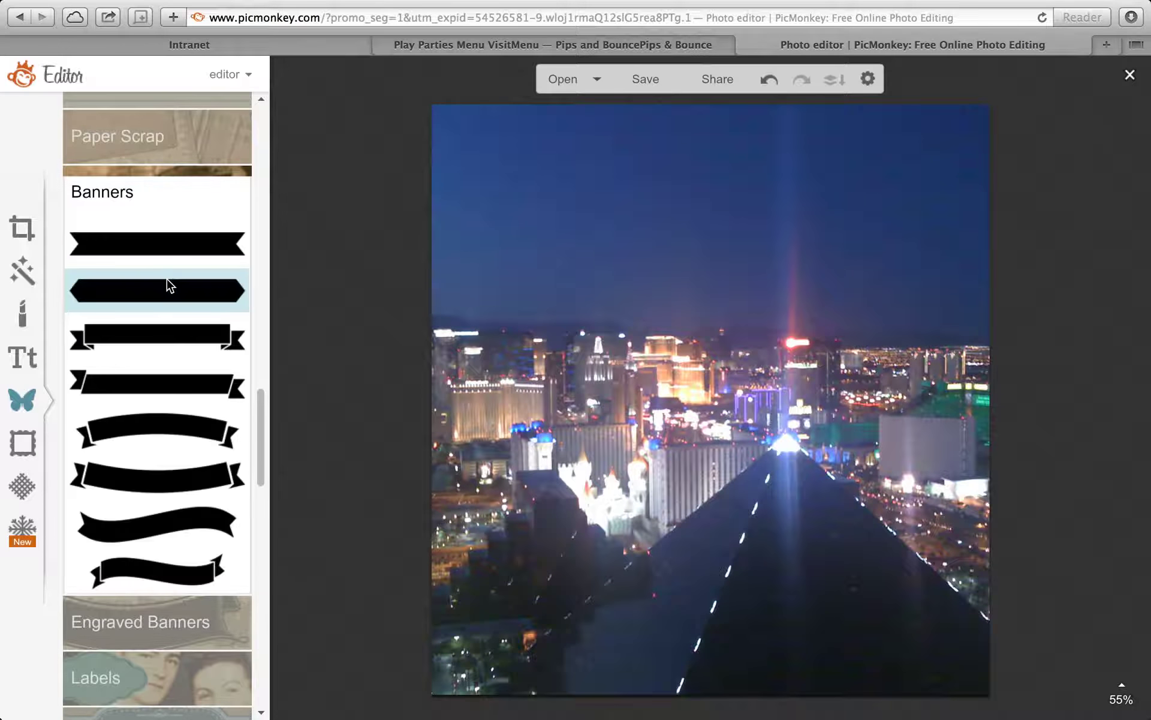
pyautogui.moveTo(261, 398); pyautogui.dragTo(268, 458)
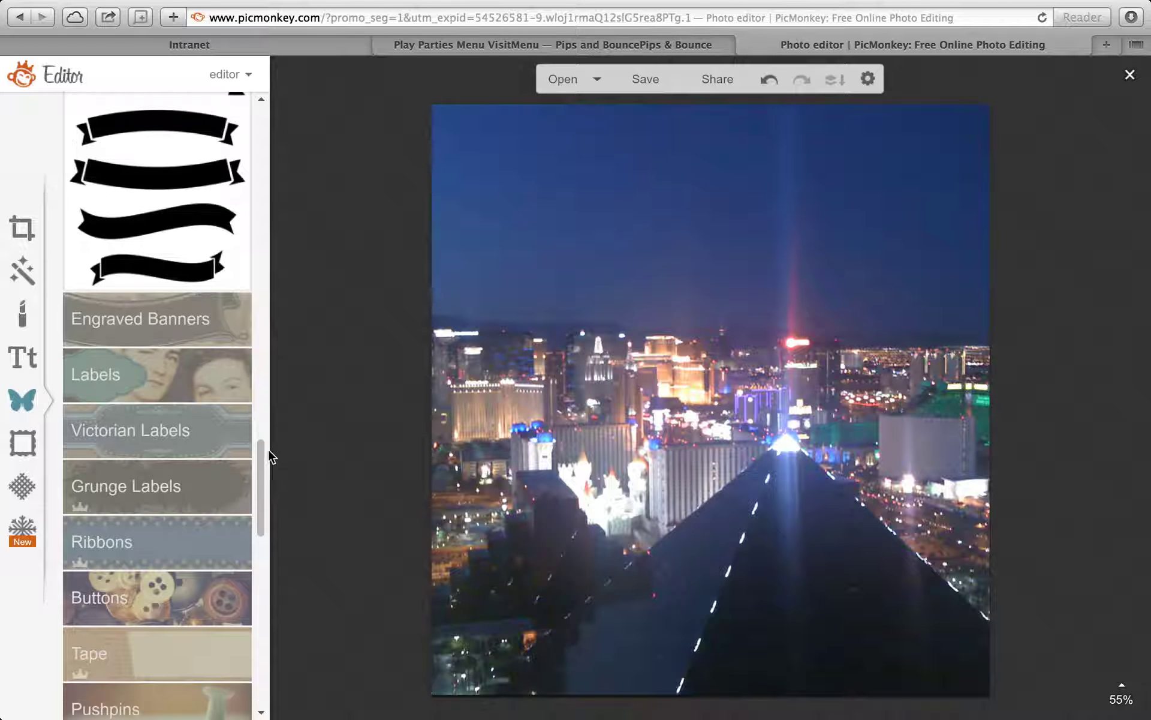
pyautogui.click(129, 393)
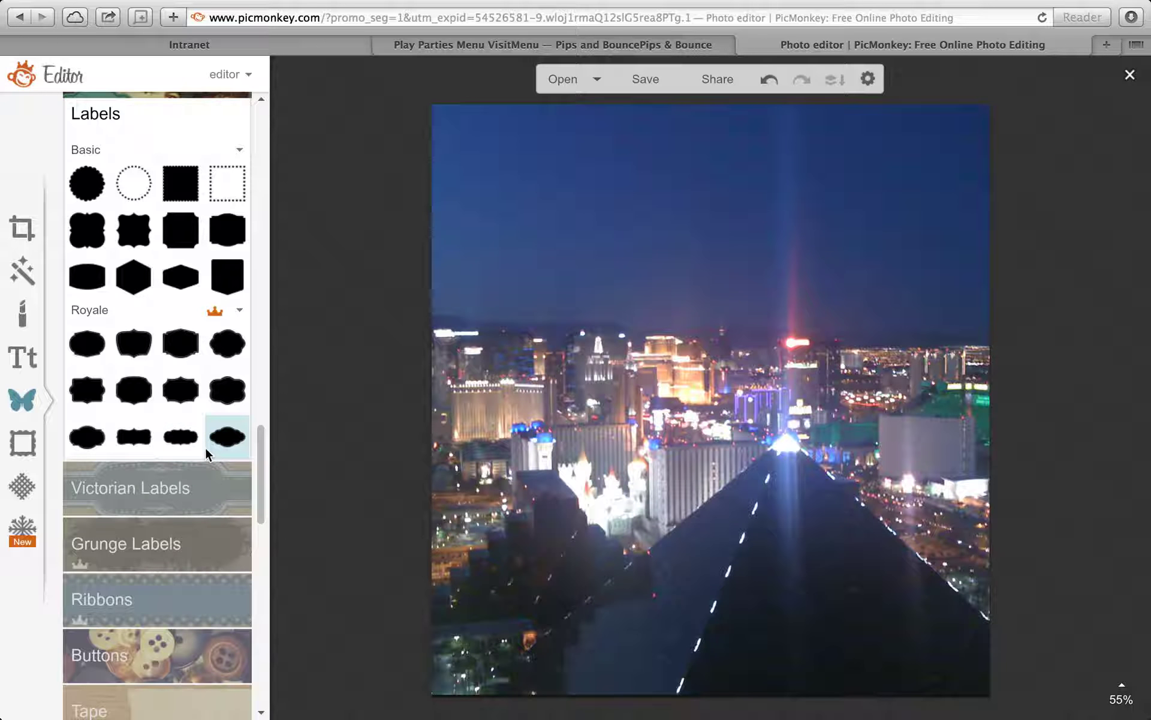
pyautogui.click(146, 440)
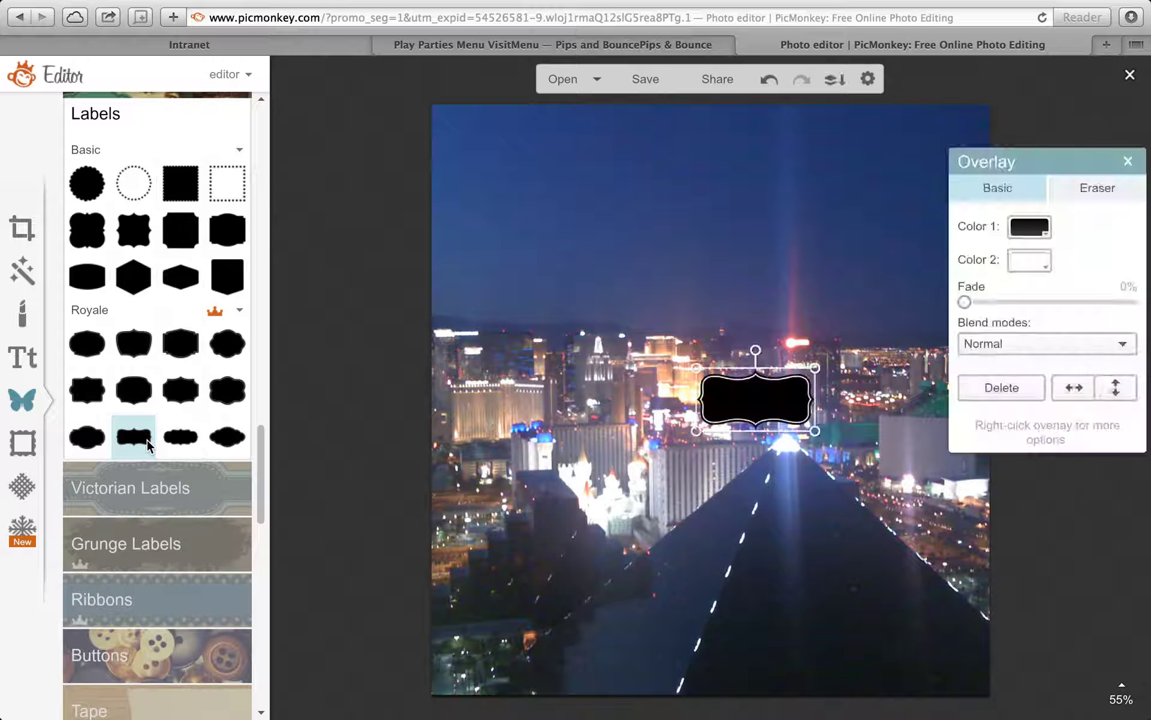
pyautogui.moveTo(740, 390); pyautogui.dragTo(686, 171)
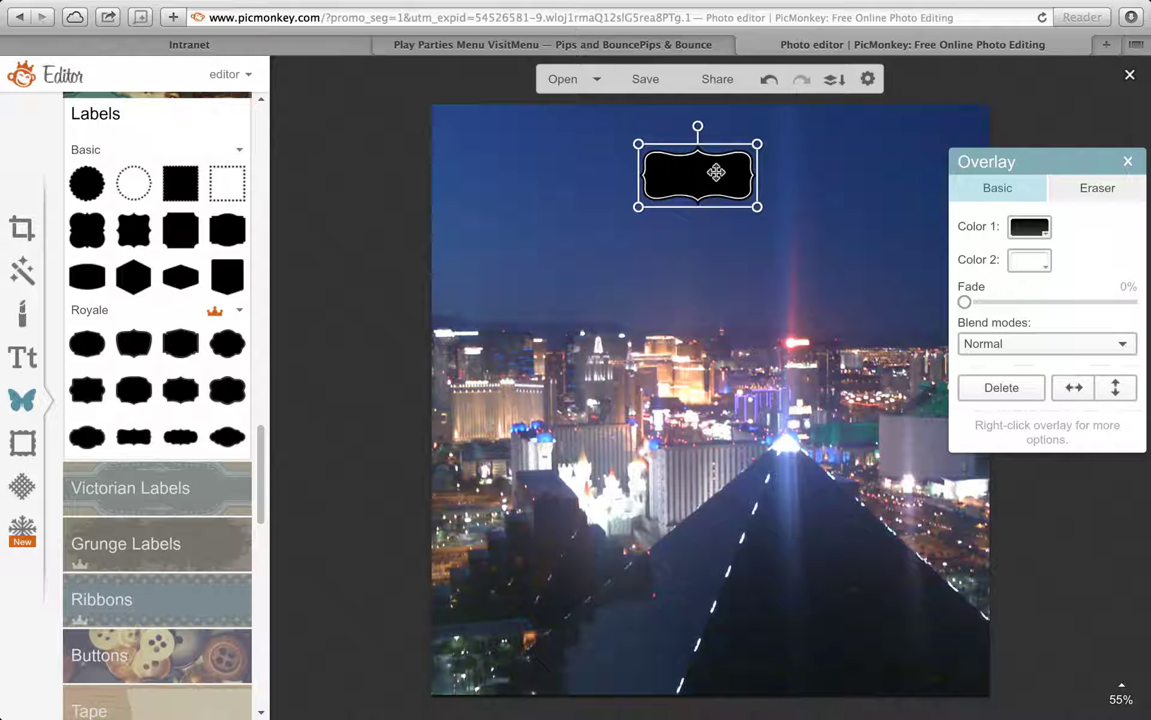
# Set the label's Color 1 to the near-white sampled from the brightly lit castle building in the photo
pyautogui.click(1029, 227)
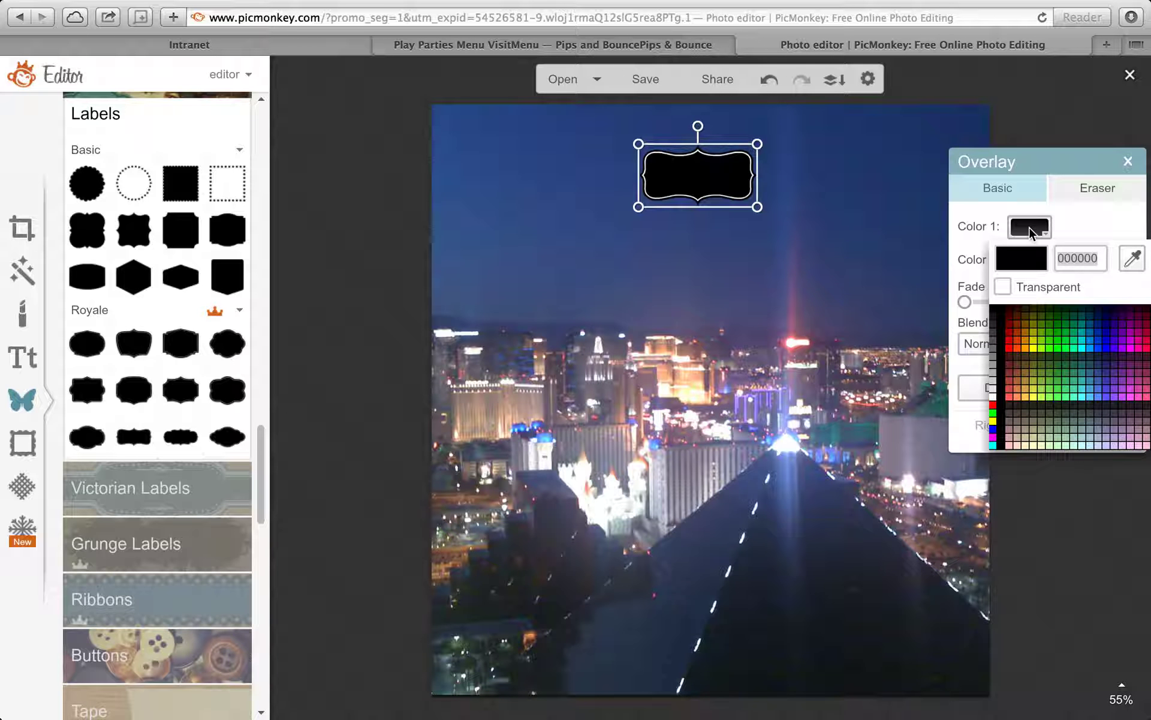
pyautogui.click(1137, 263)
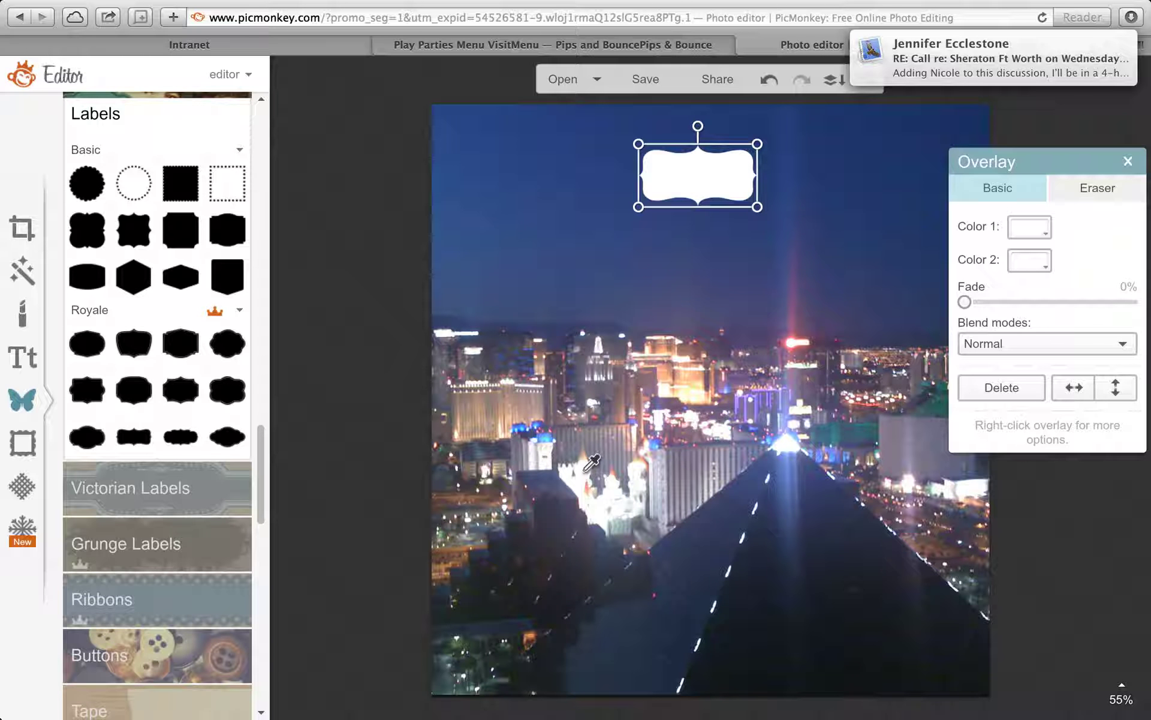
pyautogui.click(585, 468)
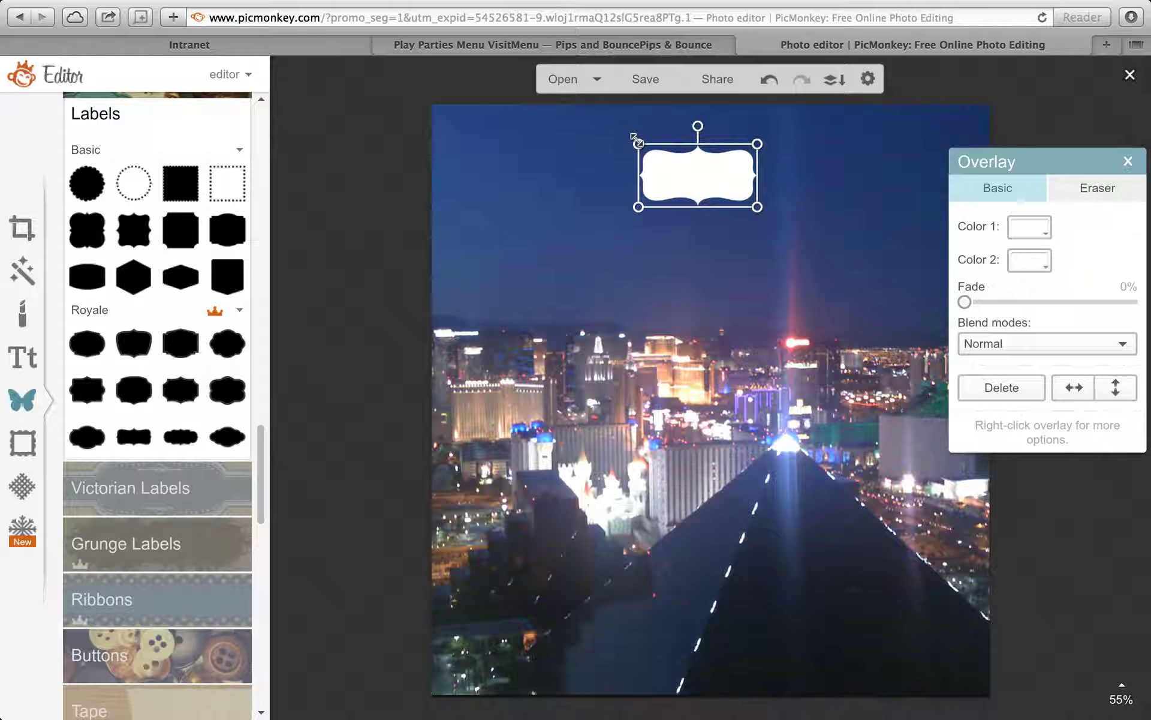
# Enlarge the label to span about three quarters of the photo's width and centre it in the sky above the skyline
pyautogui.moveTo(637, 142); pyautogui.dragTo(476, 106)
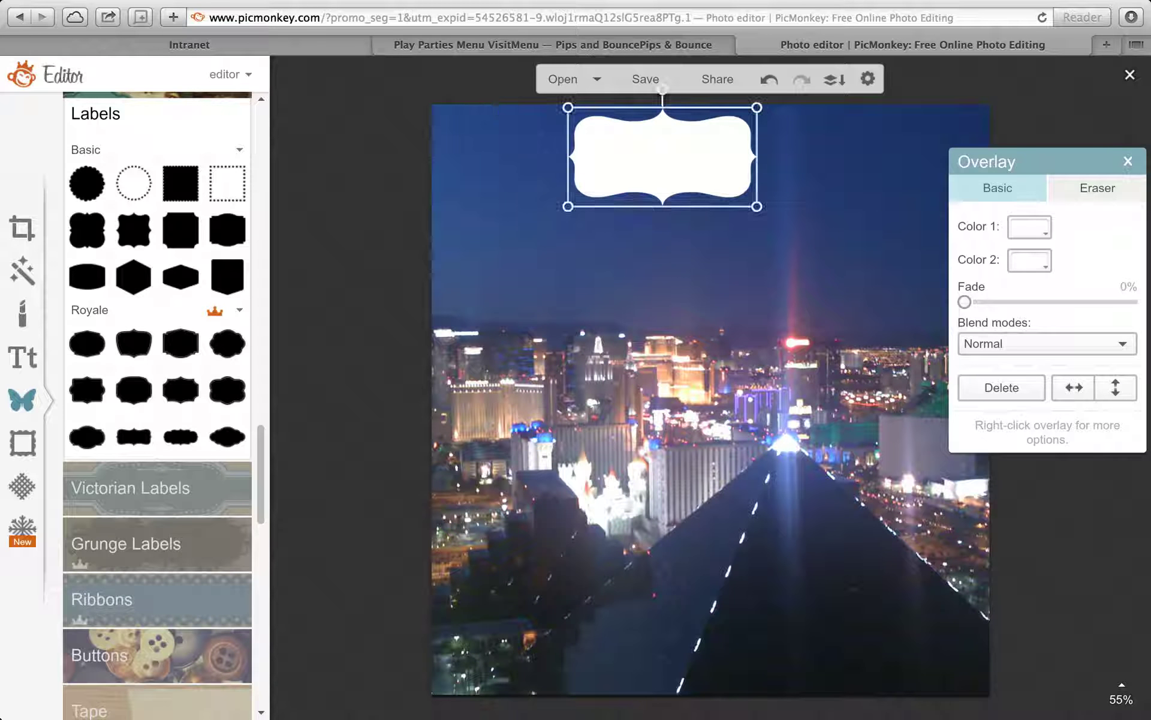
pyautogui.moveTo(757, 207); pyautogui.dragTo(904, 278)
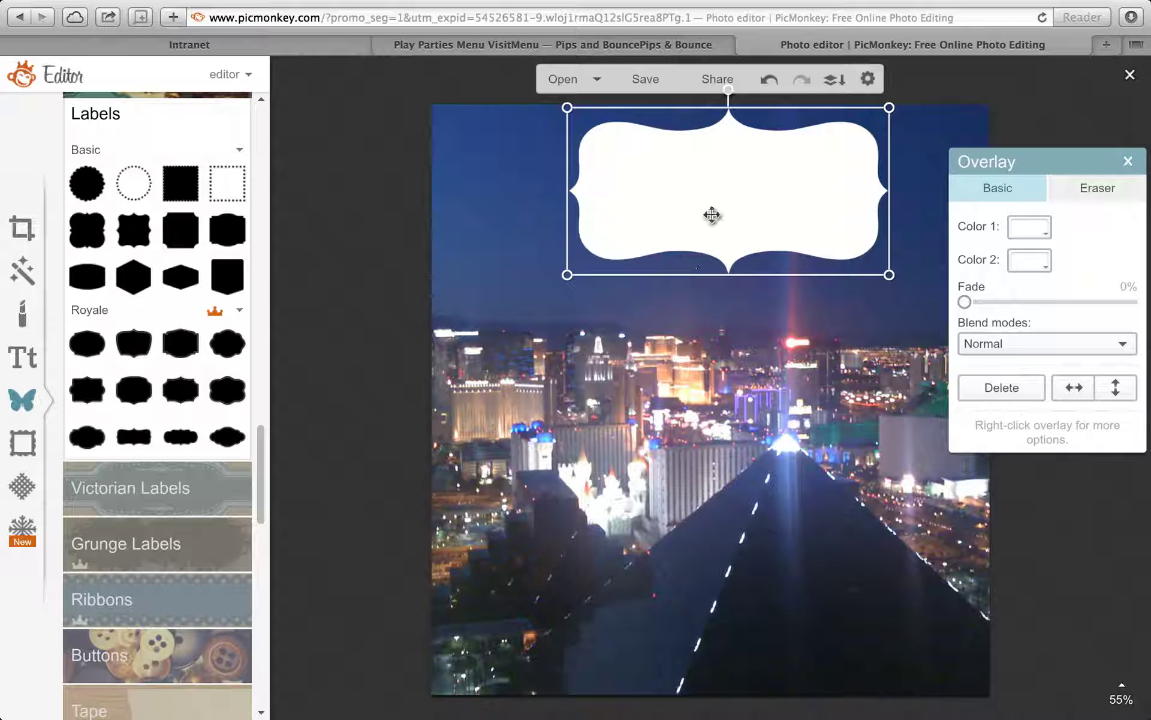
pyautogui.moveTo(728, 183); pyautogui.dragTo(711, 184)
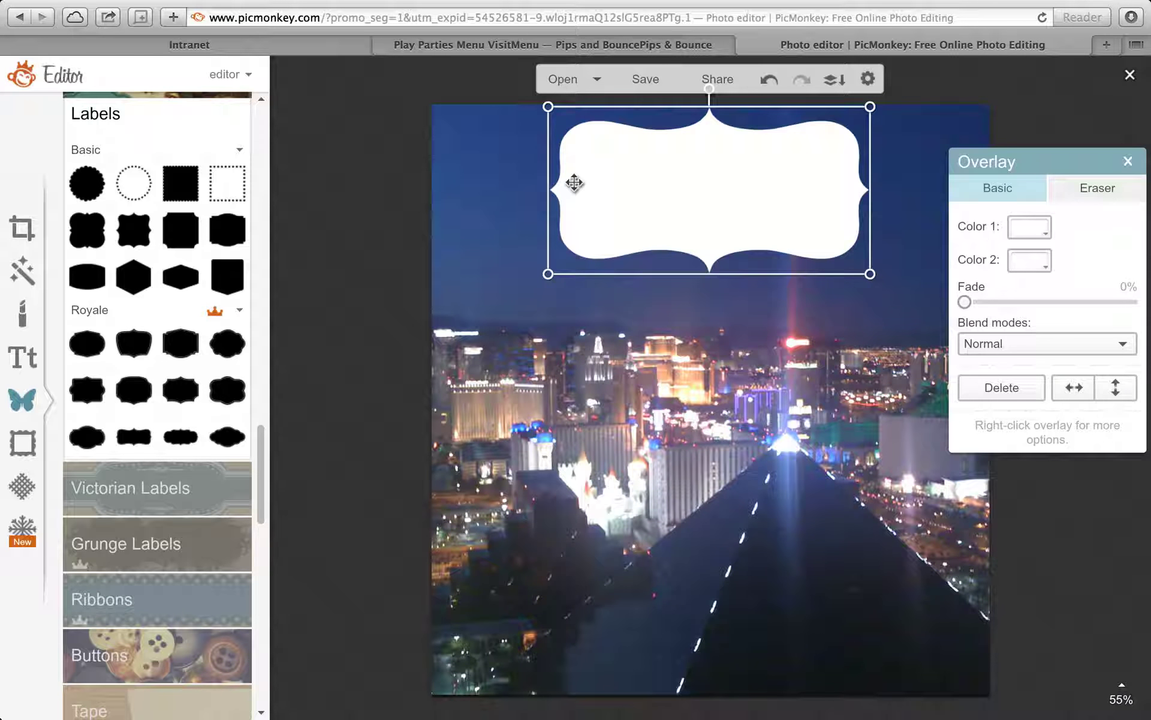
pyautogui.click(546, 187)
pyautogui.click(556, 190)
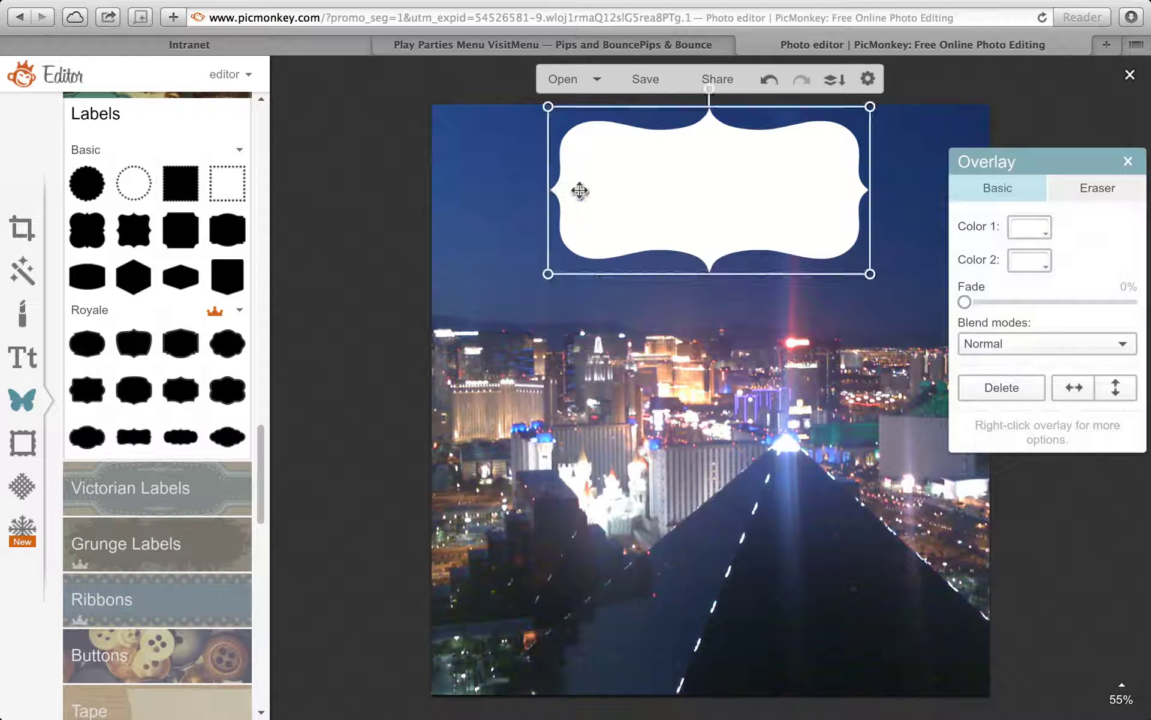
pyautogui.moveTo(542, 190); pyautogui.dragTo(463, 193)
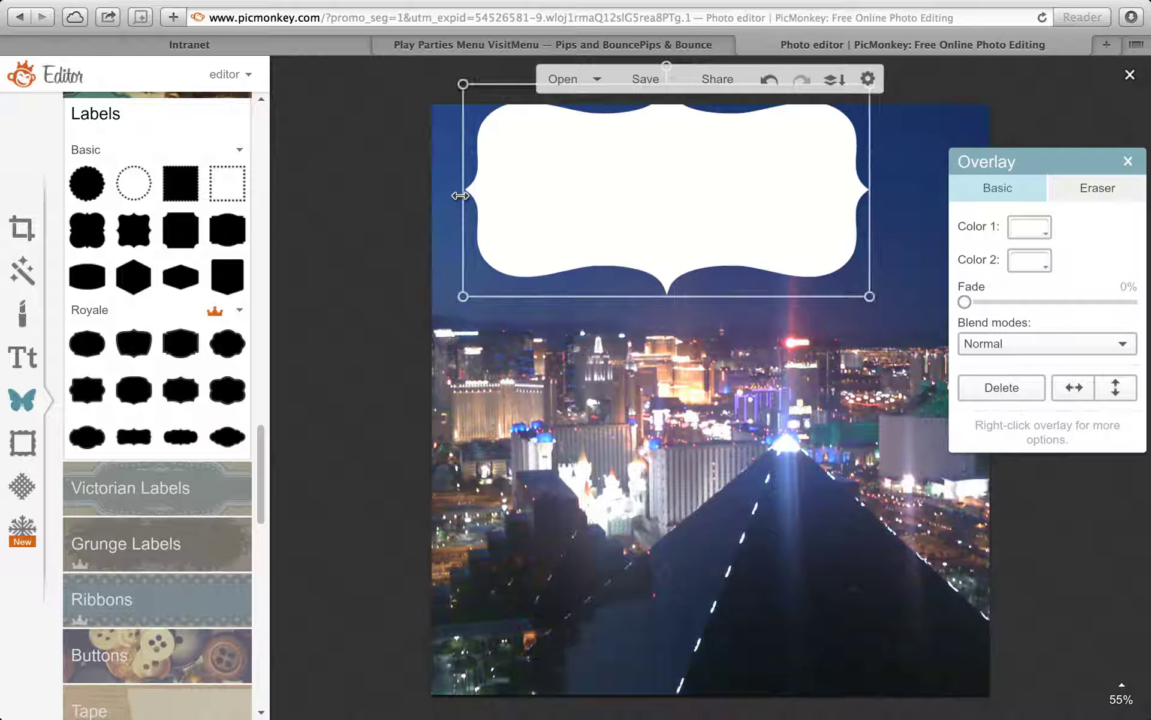
pyautogui.moveTo(651, 206); pyautogui.dragTo(684, 237)
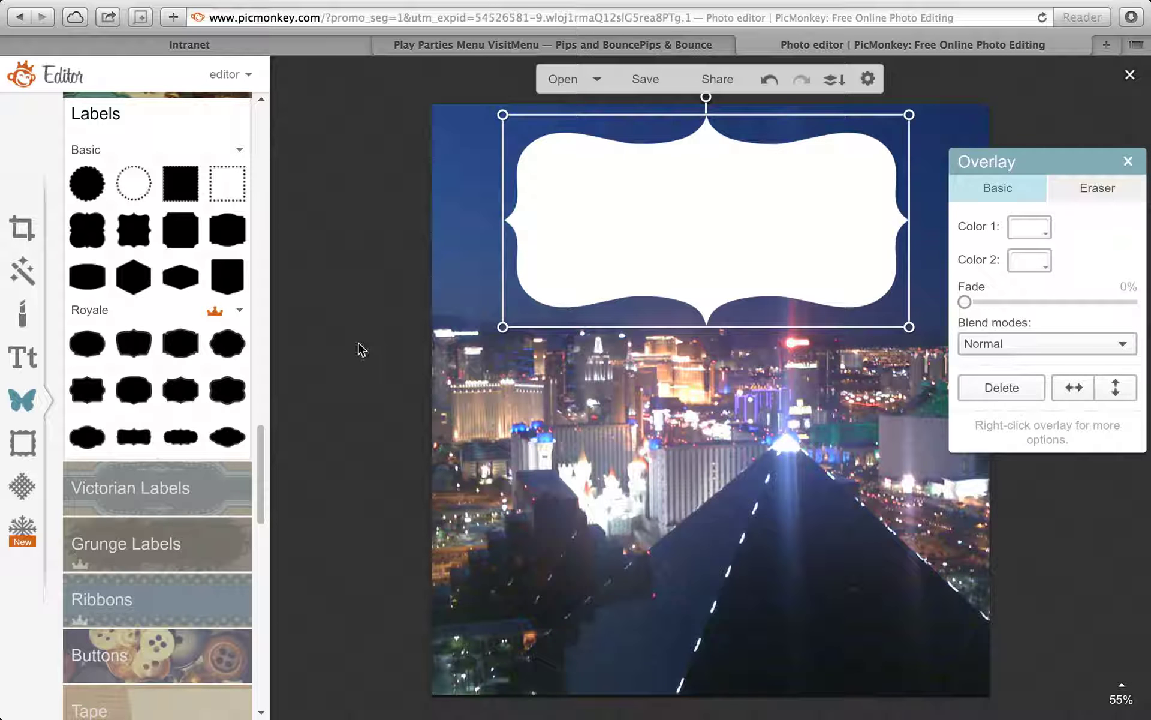
# Add an Arial text box reading "25", "Las Vegas Activities" and "for Families", with line breaks between the three parts
pyautogui.click(32, 358)
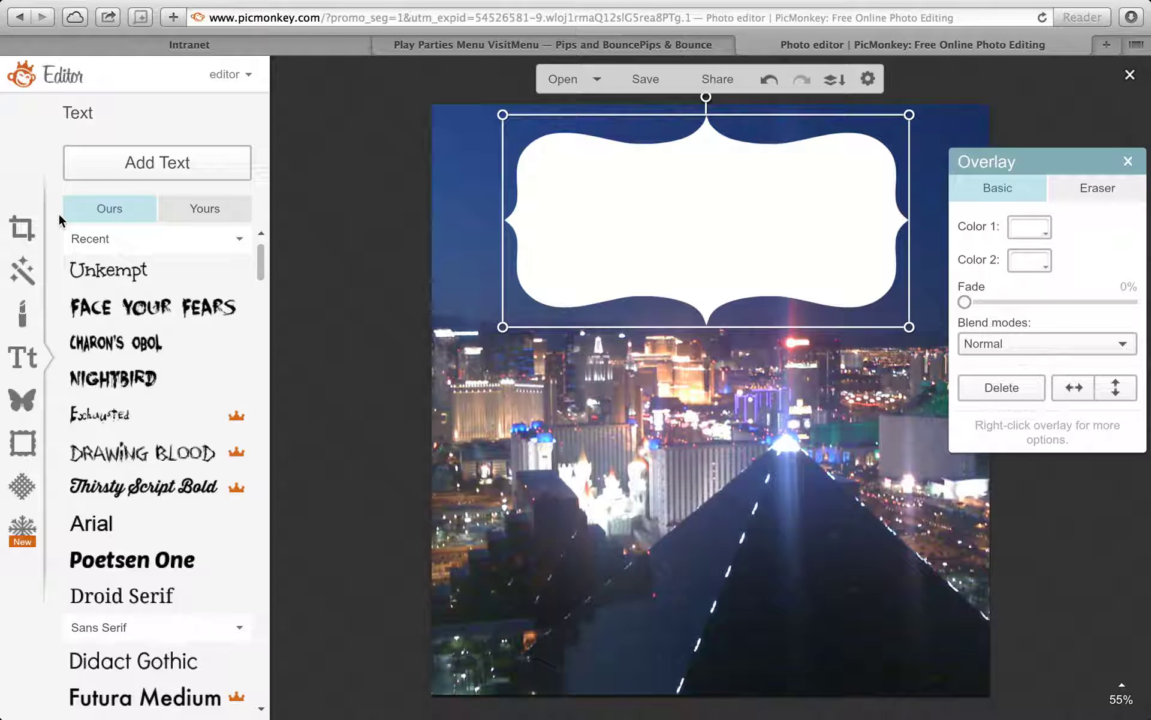
pyautogui.click(170, 170)
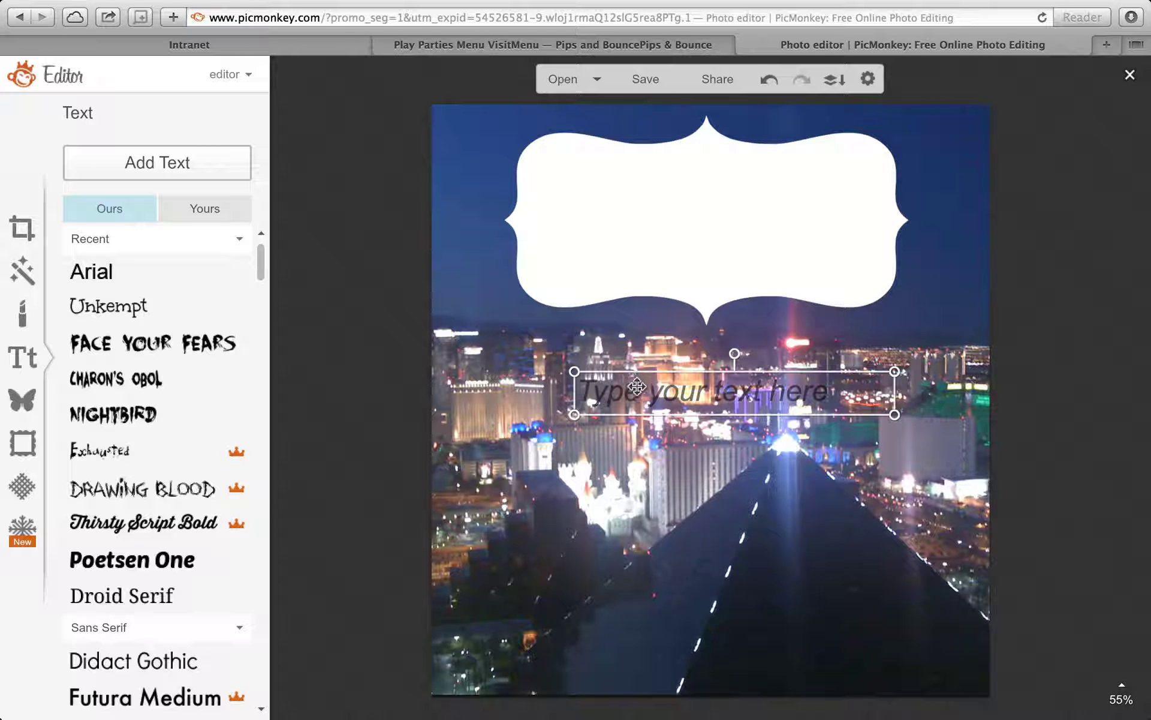
pyautogui.click(637, 386)
pyautogui.write('25')
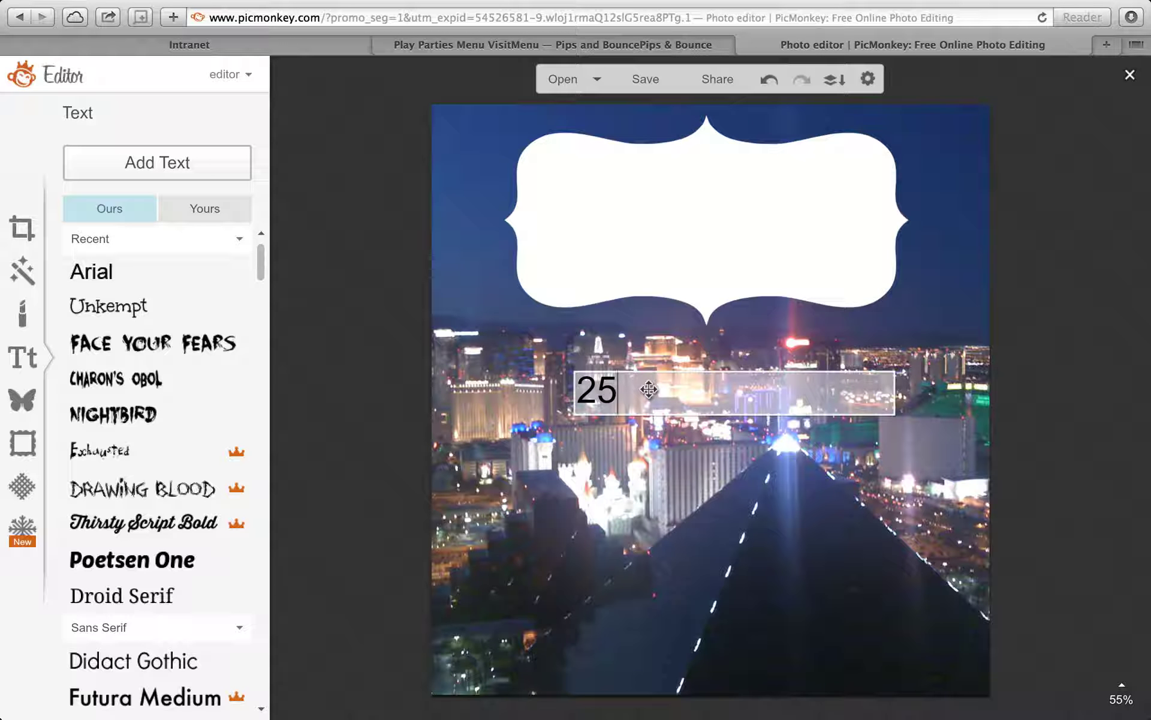
pyautogui.press('Return')
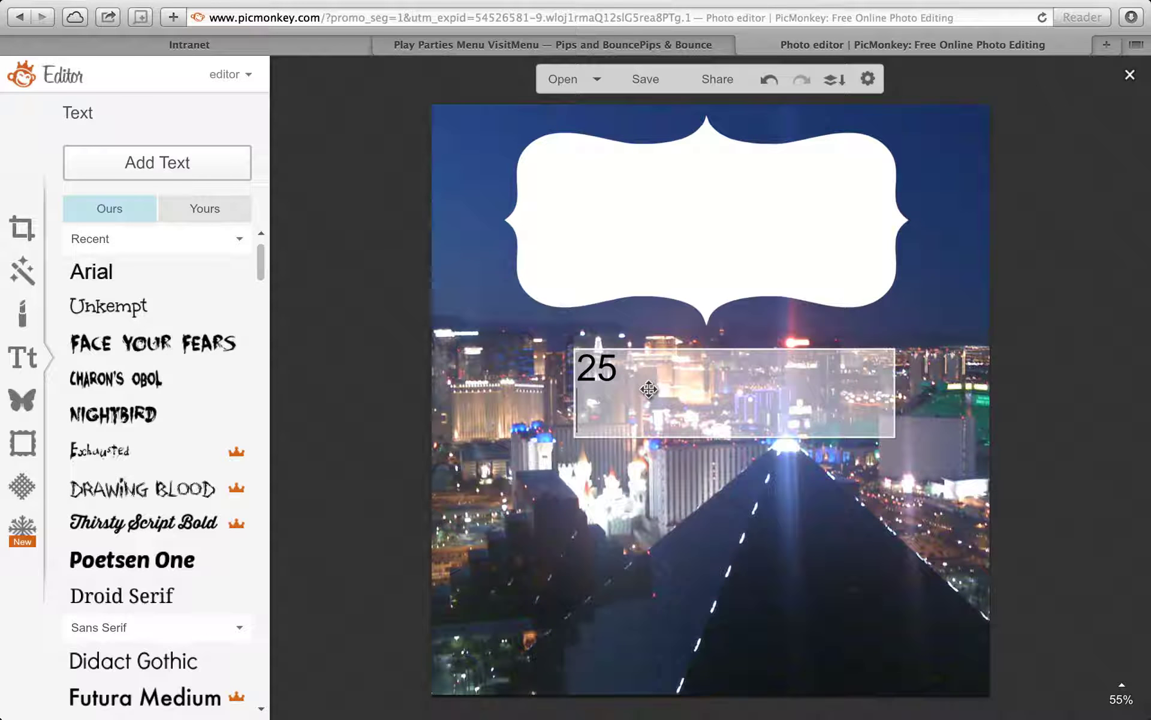
pyautogui.write('Las Vegas')
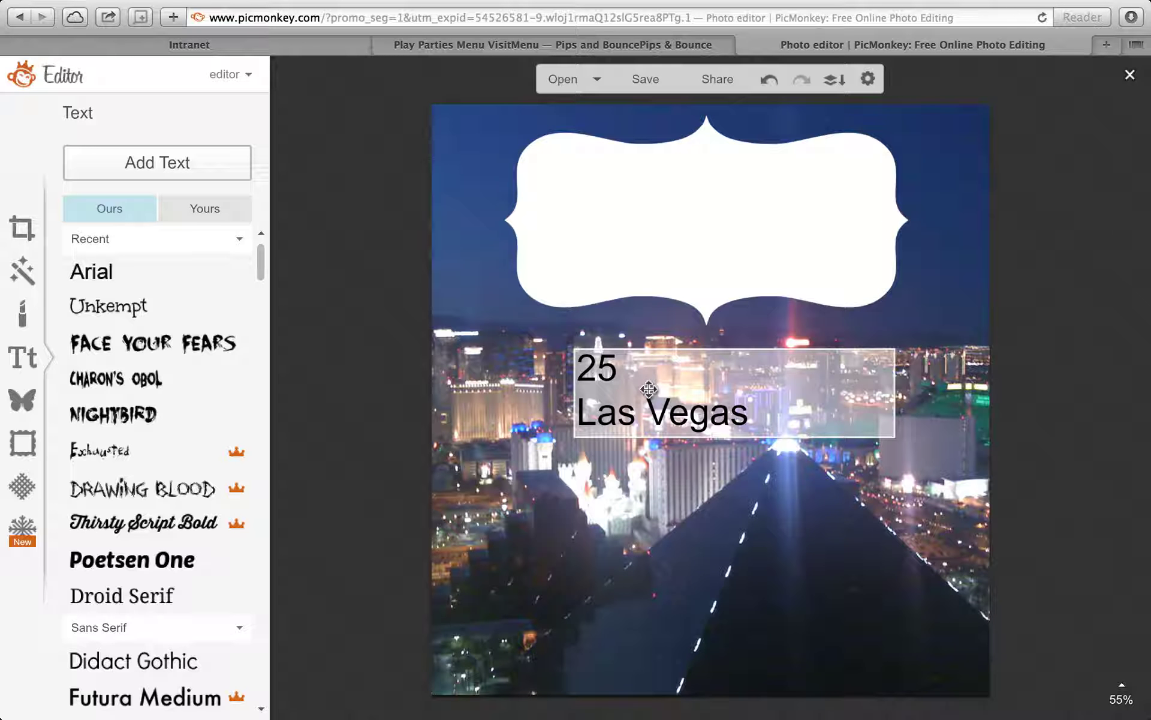
pyautogui.write(' Acti')
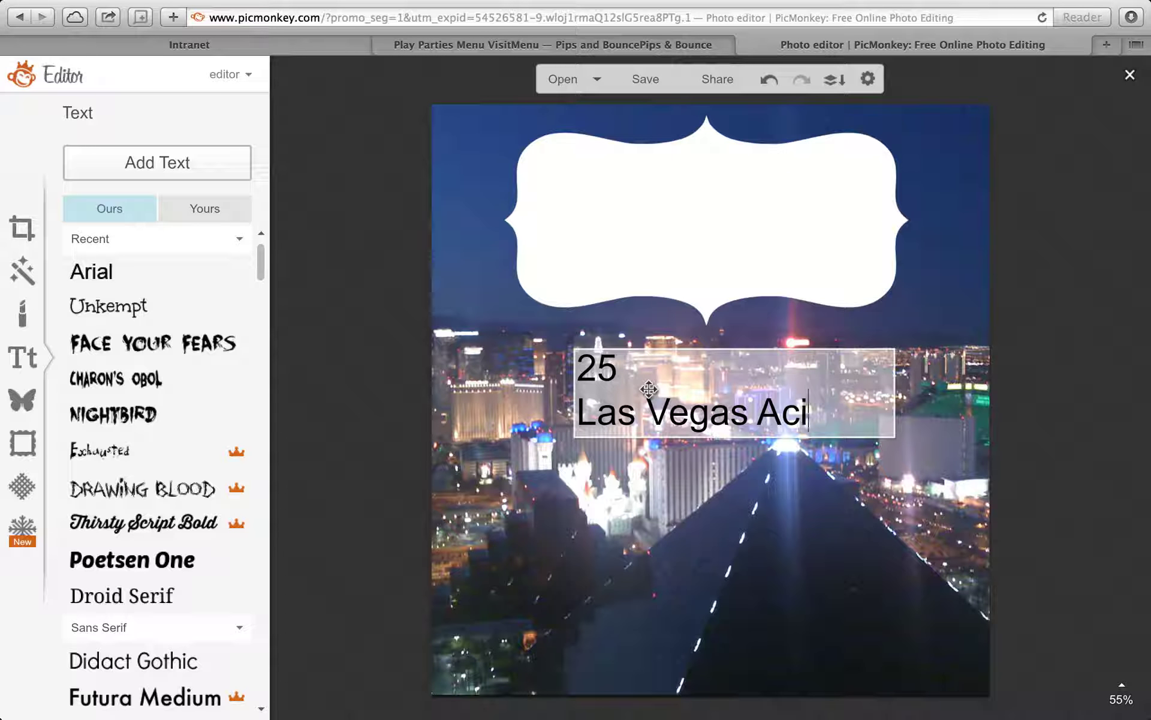
pyautogui.write('vities')
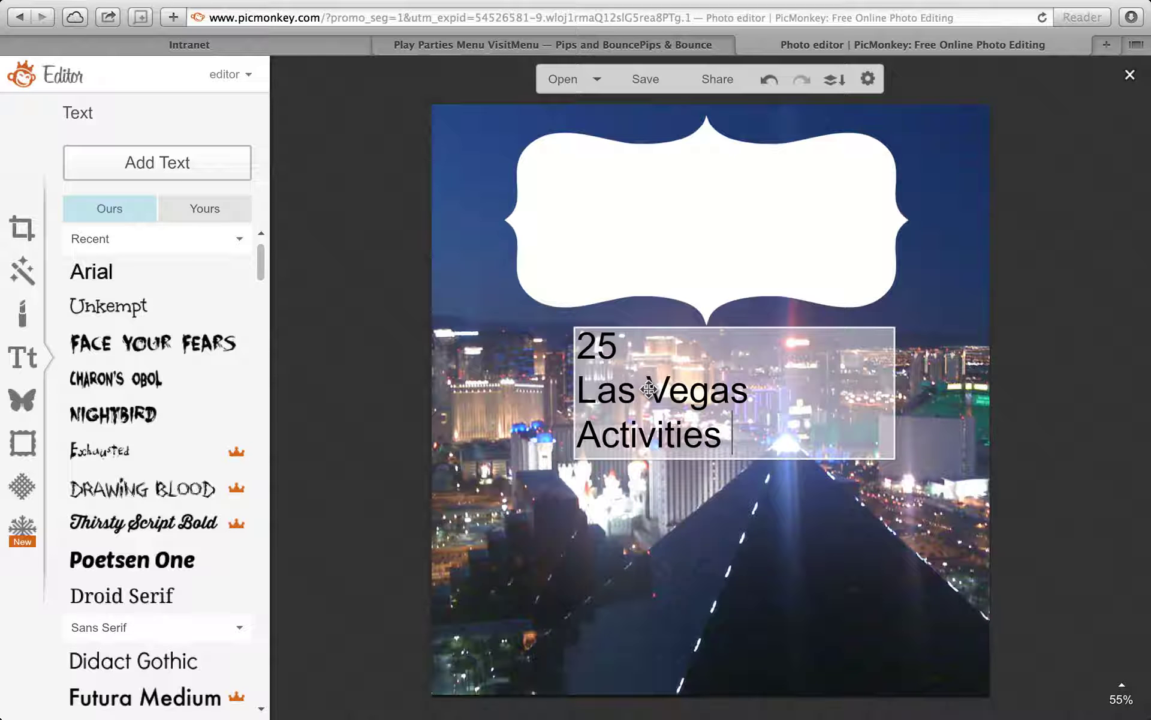
pyautogui.press('Return')
pyautogui.write('for ')
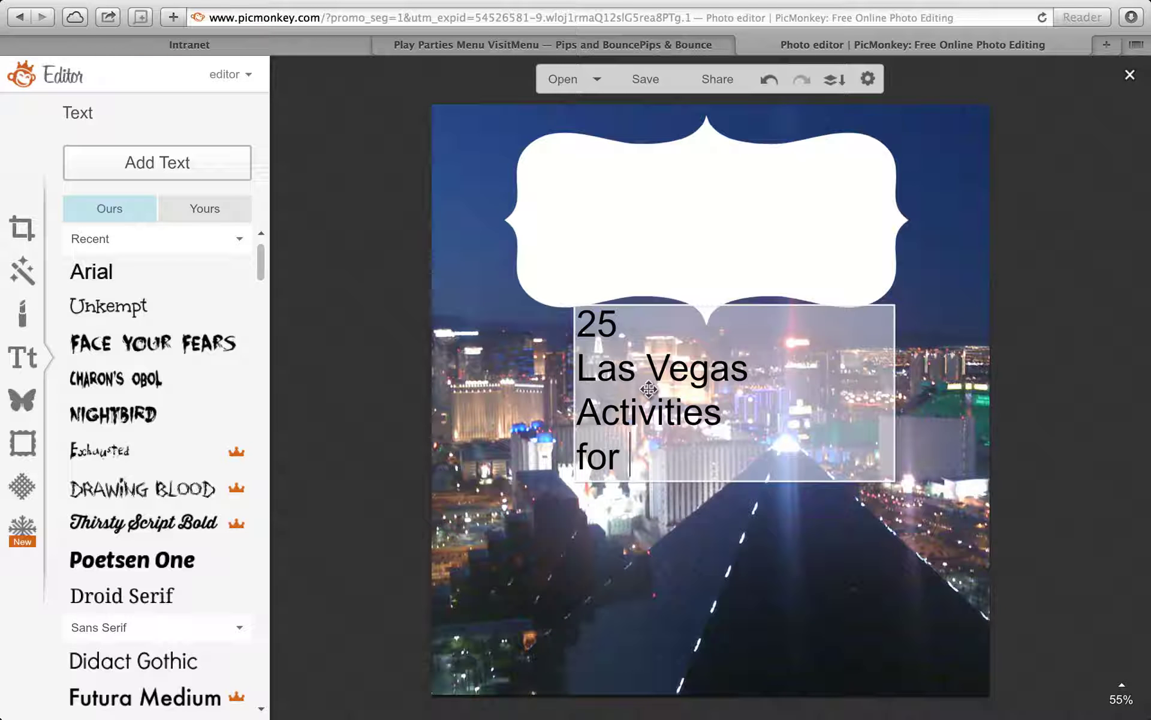
pyautogui.write('Families')
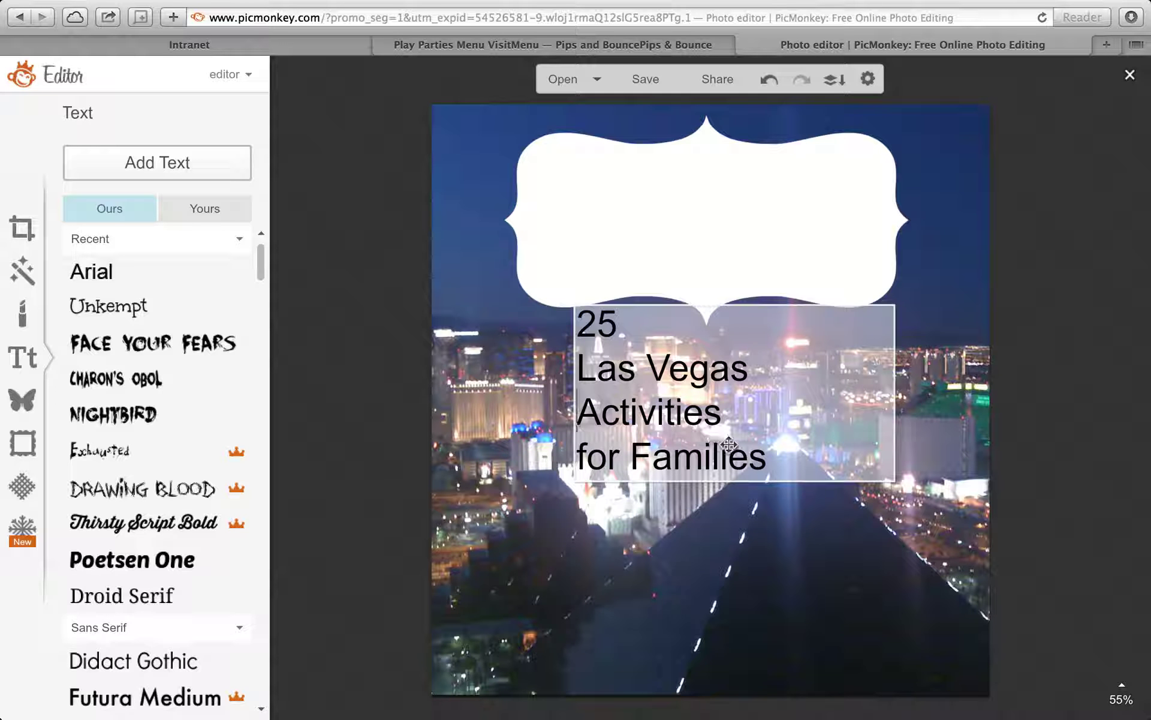
pyautogui.moveTo(758, 459); pyautogui.dragTo(575, 325)
pyautogui.click(575, 326)
pyautogui.click(678, 382)
pyautogui.click(643, 242)
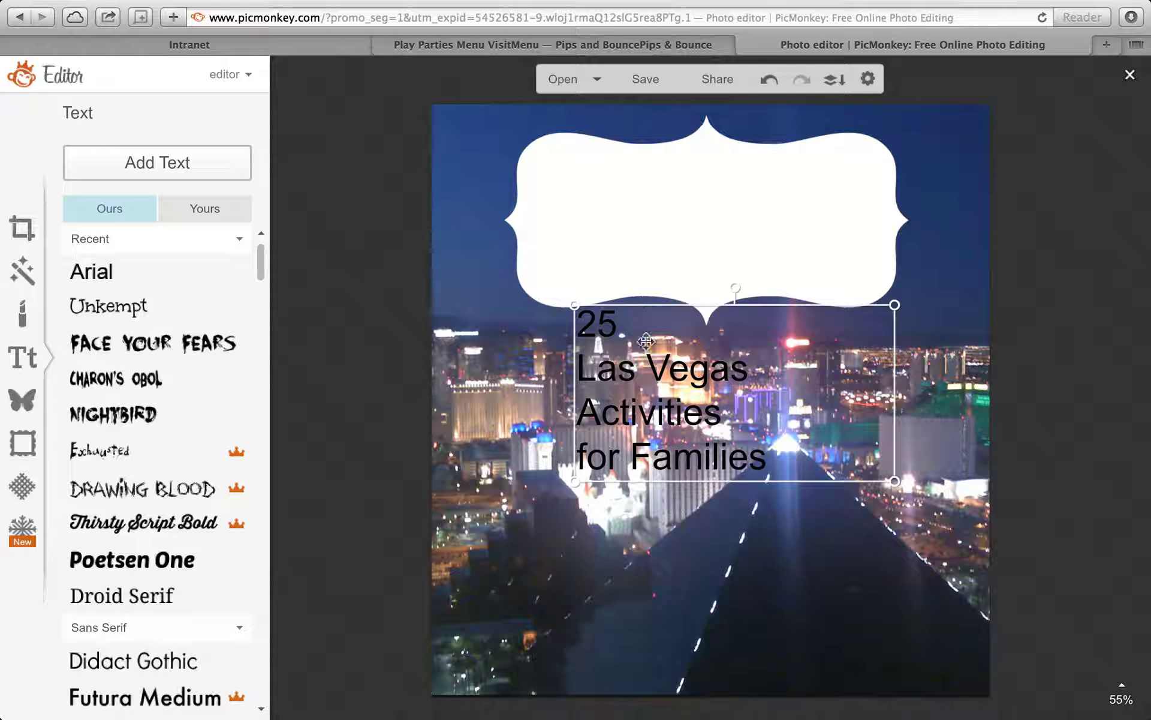
pyautogui.click(648, 367)
pyautogui.click(514, 386)
pyautogui.click(649, 404)
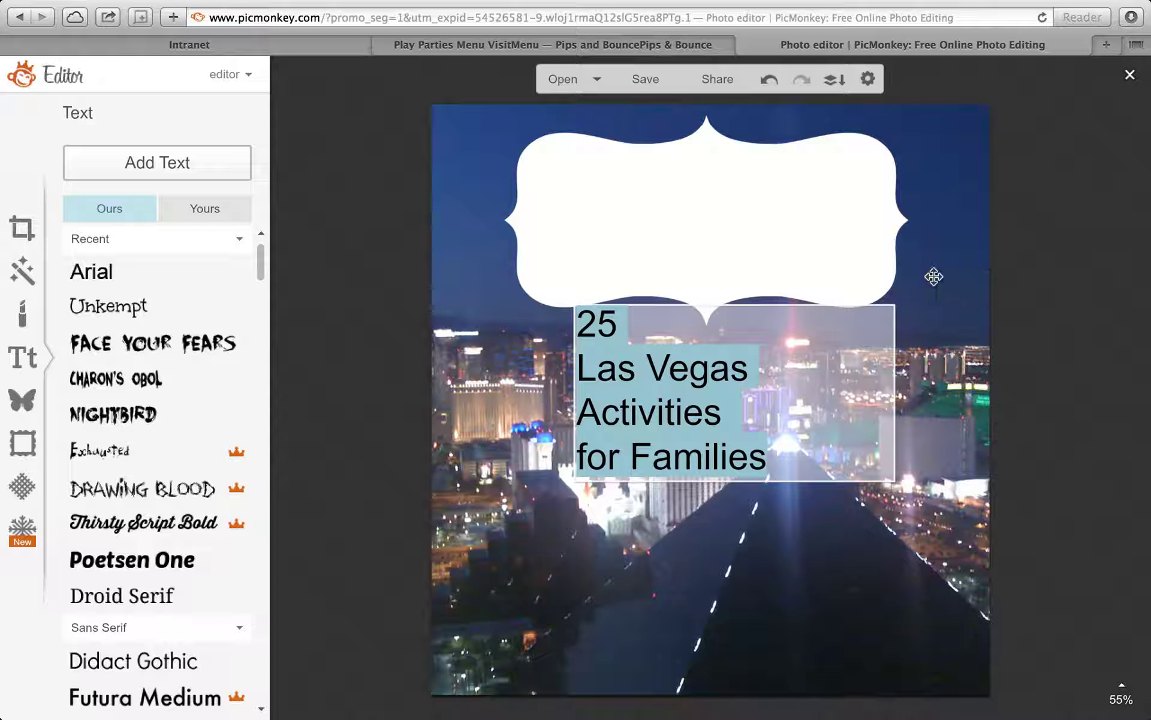
pyautogui.click(868, 244)
pyautogui.click(866, 243)
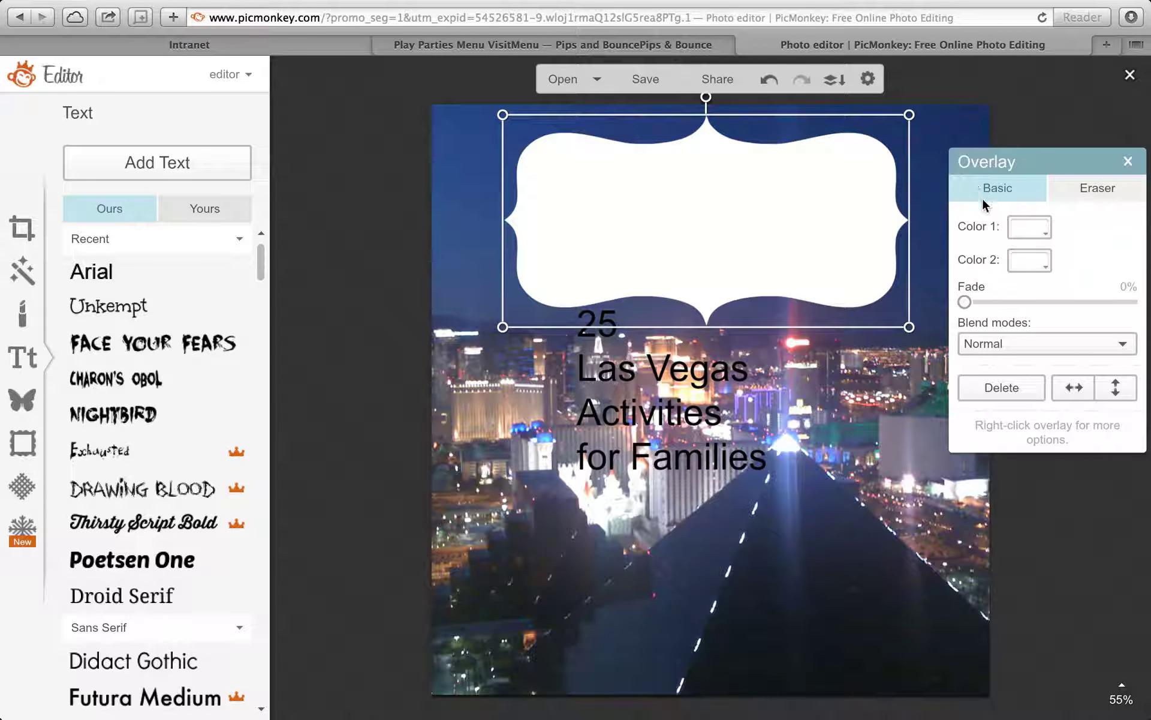
# Centre-align the title text and fit it onto the white label with "Las Vegas Activities" on a single line
pyautogui.click(667, 440)
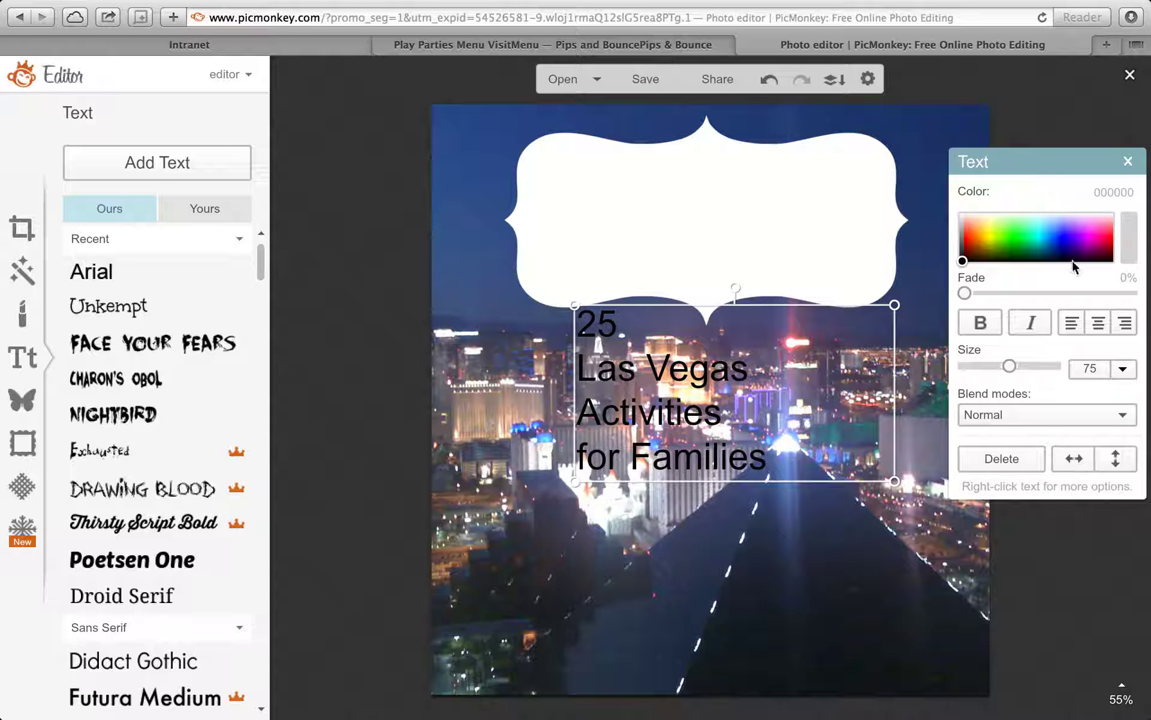
pyautogui.click(1099, 320)
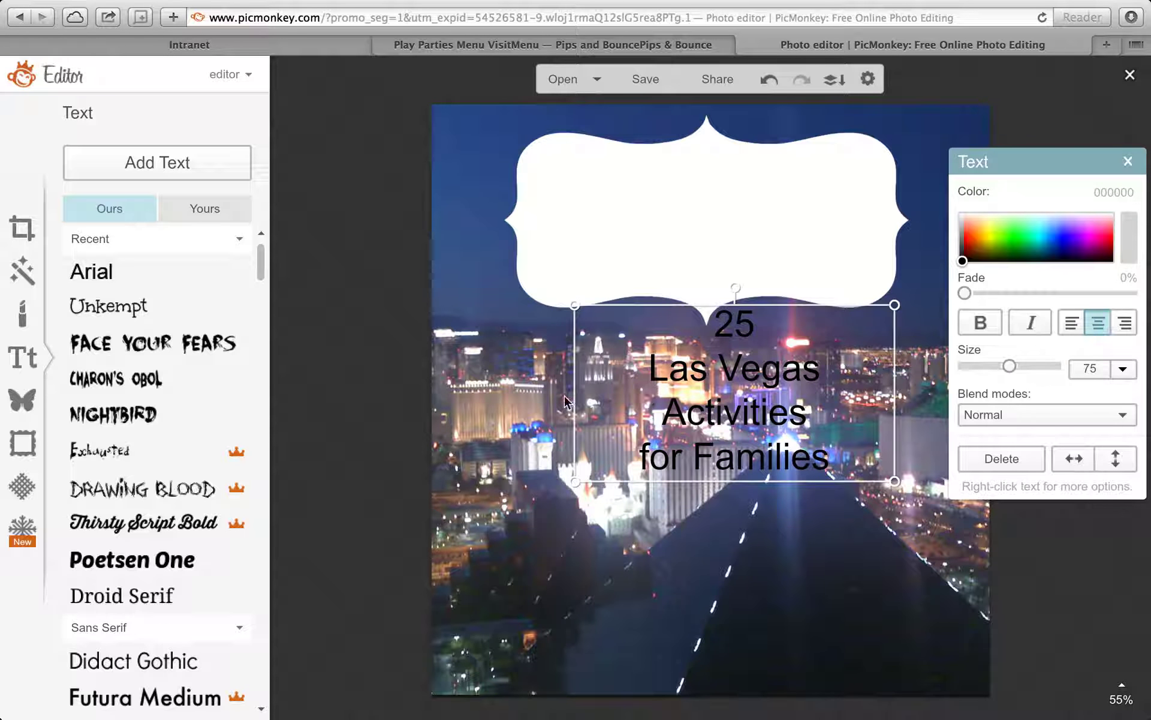
pyautogui.moveTo(576, 382); pyautogui.dragTo(483, 382)
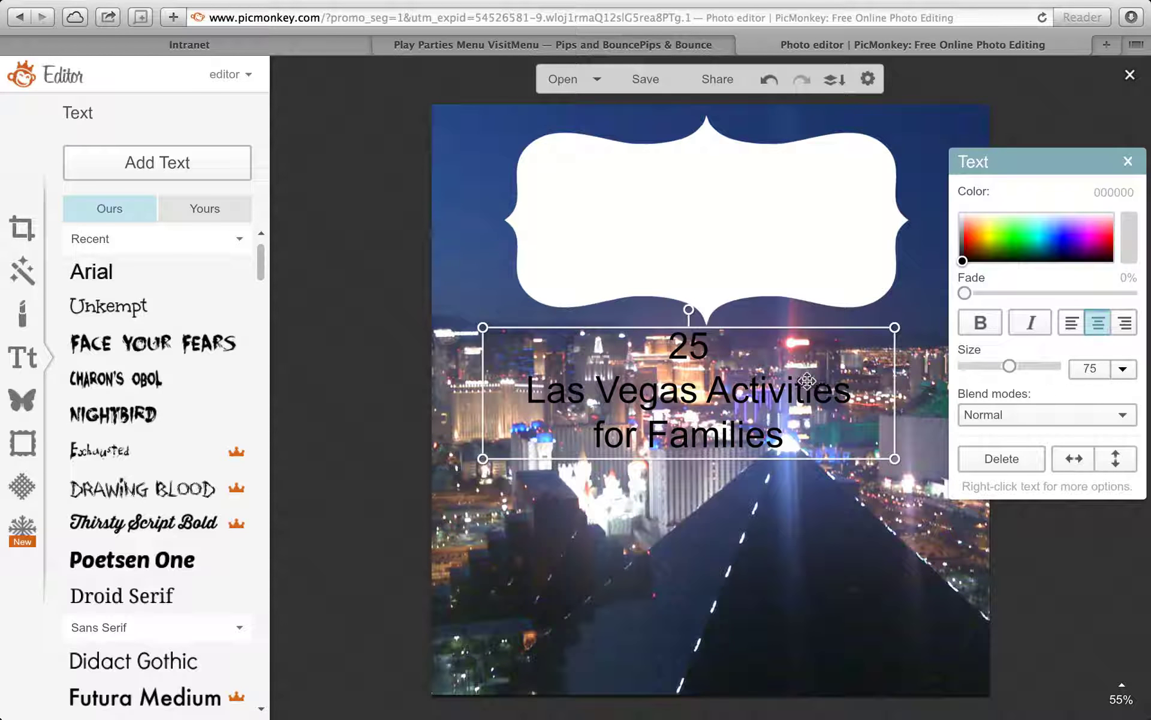
pyautogui.moveTo(807, 380); pyautogui.dragTo(820, 201)
# Recolour the whole title to the dark blue 38476d sampled from the night sky beside the label
pyautogui.click(819, 202)
pyautogui.press('super+a')
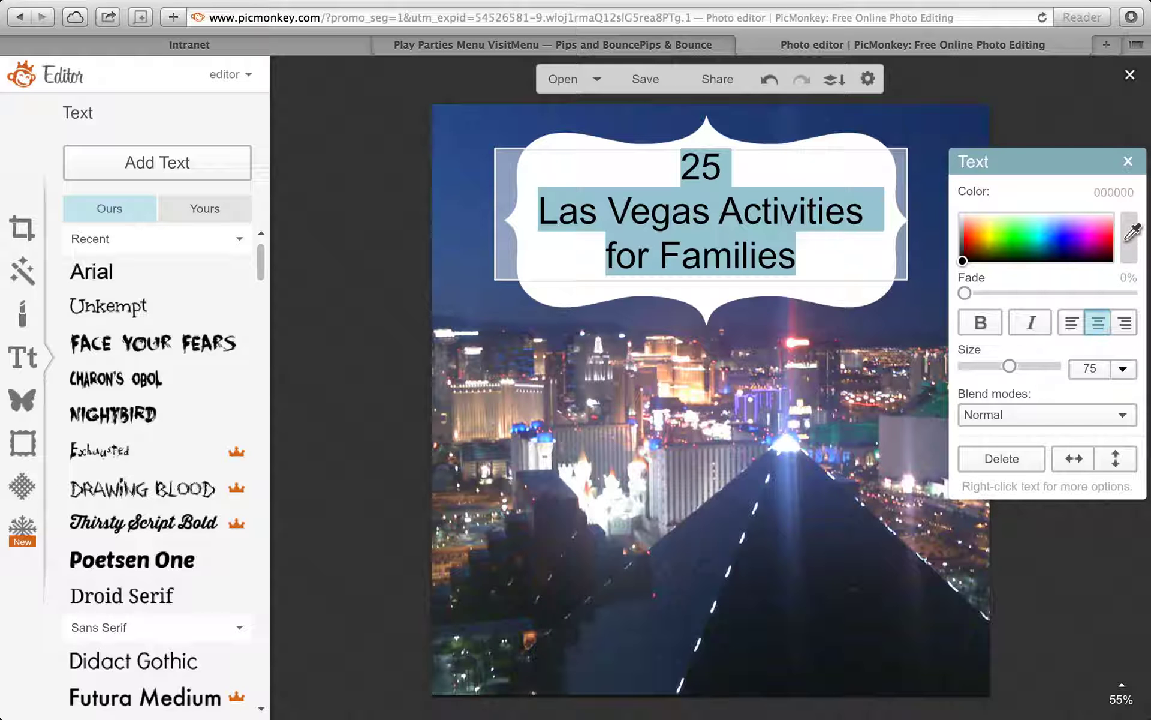
pyautogui.moveTo(1132, 231); pyautogui.dragTo(1132, 213)
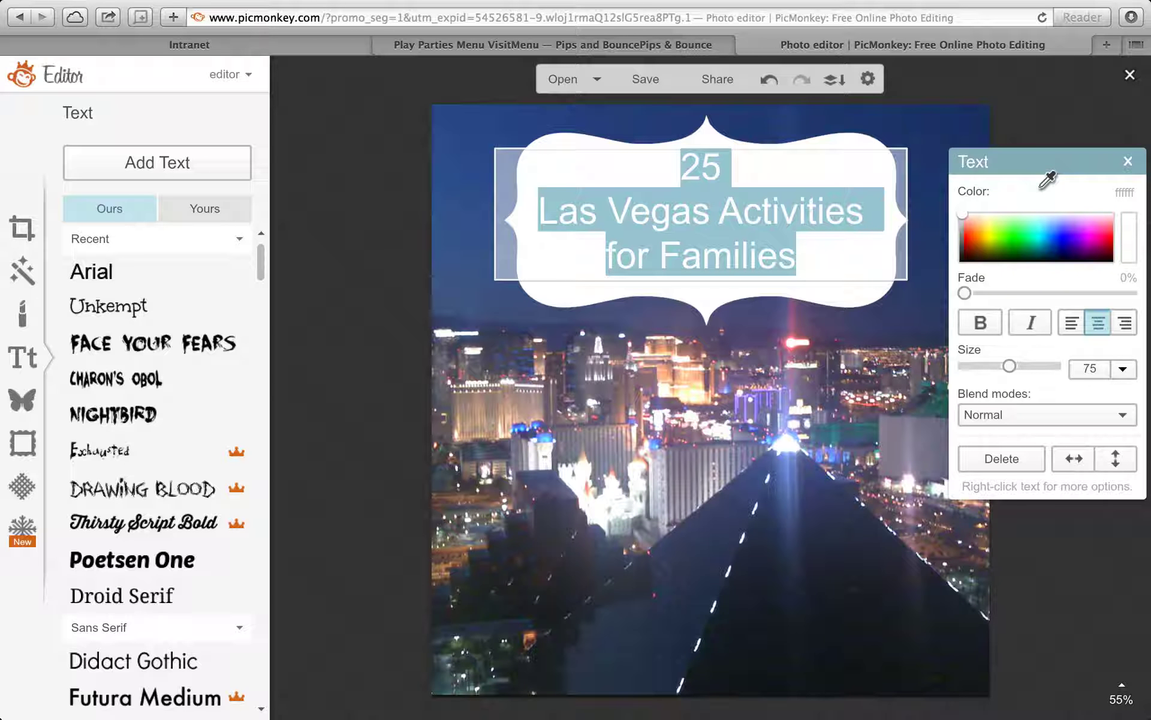
pyautogui.click(1133, 234)
pyautogui.click(1135, 233)
pyautogui.moveTo(1143, 237)
pyautogui.mouseDown()
pyautogui.moveTo(957, 313)
pyautogui.moveTo(830, 384)
pyautogui.moveTo(816, 460)
pyautogui.moveTo(511, 275)
pyautogui.moveTo(470, 270)
pyautogui.moveTo(449, 322)
pyautogui.mouseUp()
pyautogui.click(450, 254)
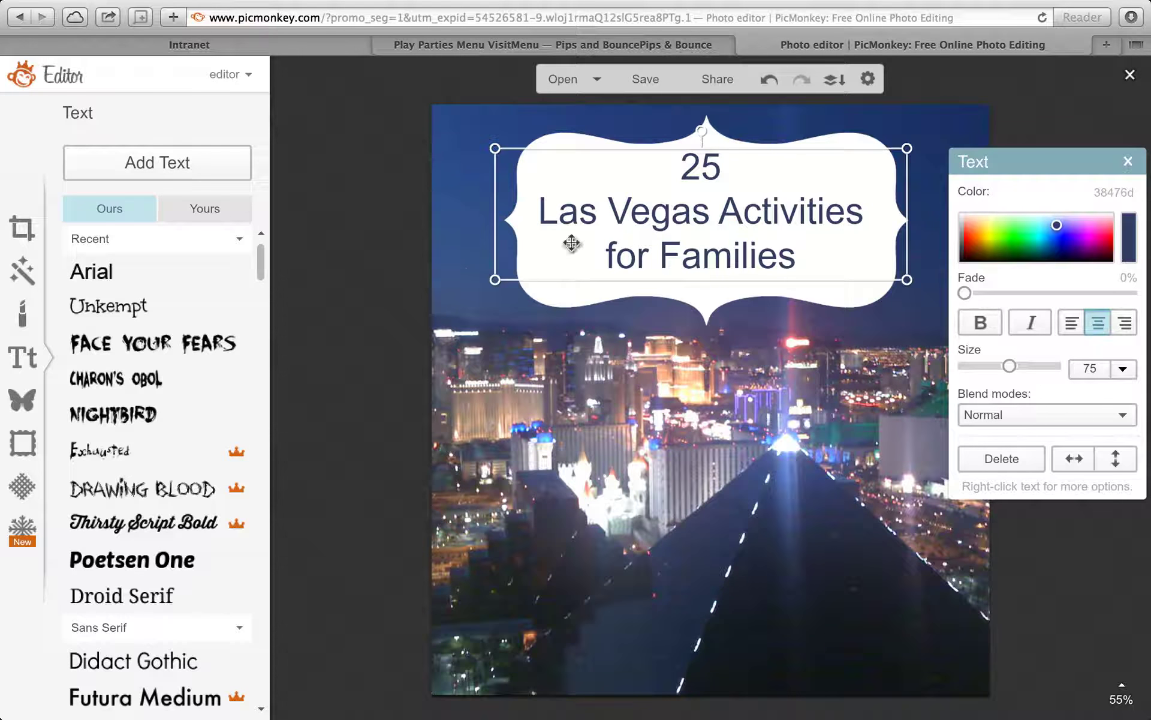
# Set only the "25" in the title to the Thirsty Script Bold font
pyautogui.click(737, 239)
pyautogui.moveTo(723, 170); pyautogui.dragTo(681, 168)
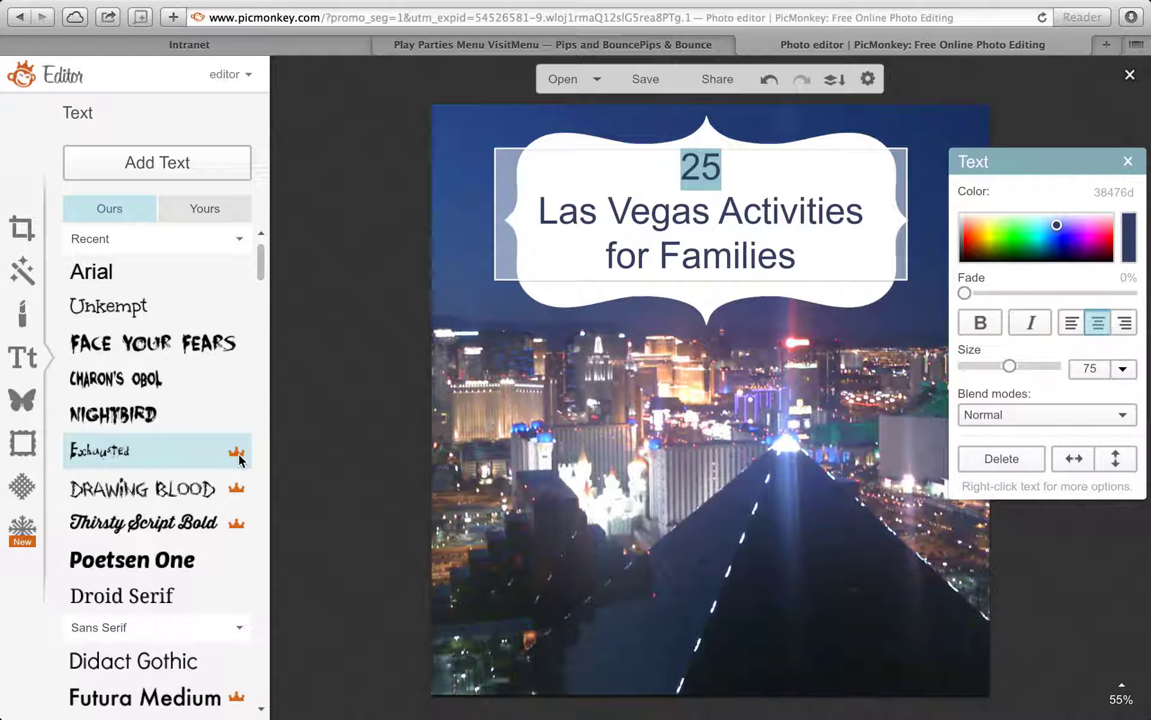
pyautogui.moveTo(240, 453)
pyautogui.moveTo(240, 488)
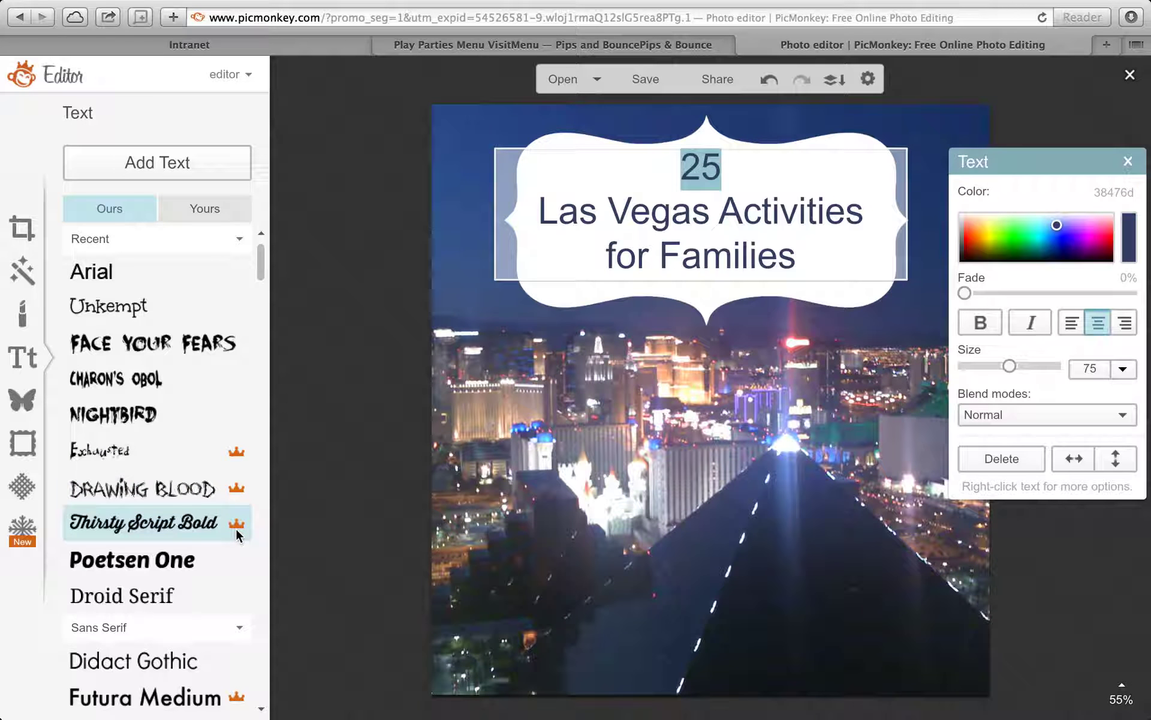
pyautogui.click(200, 526)
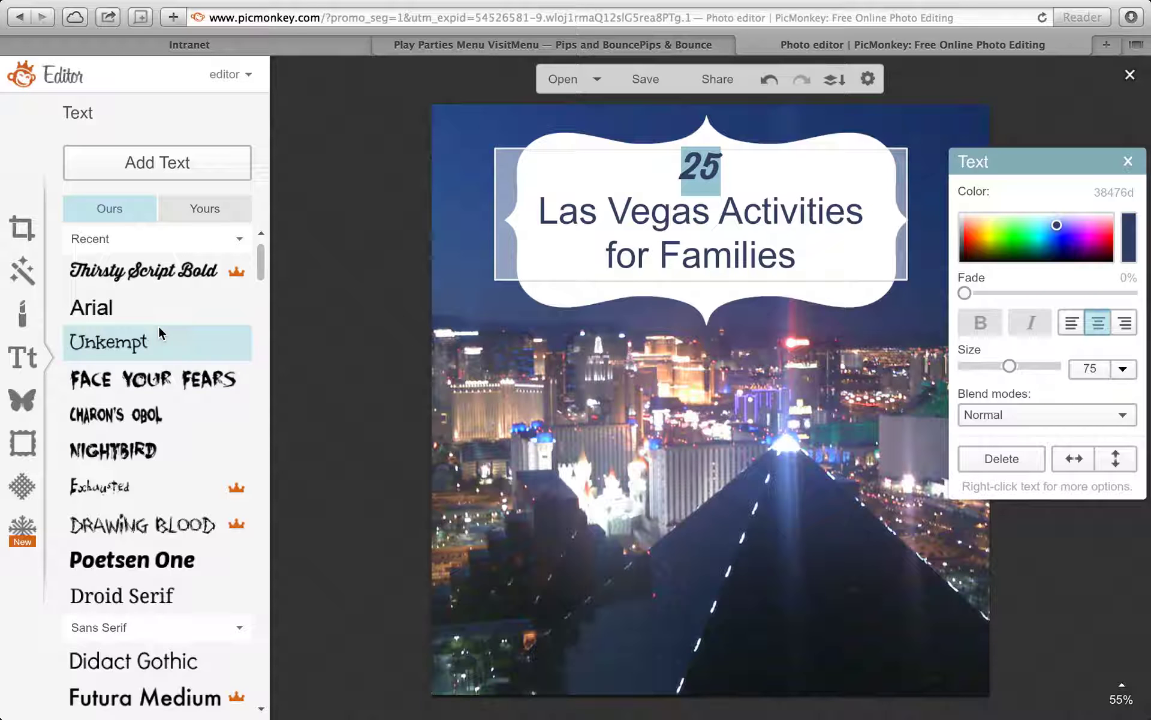
pyautogui.click(167, 276)
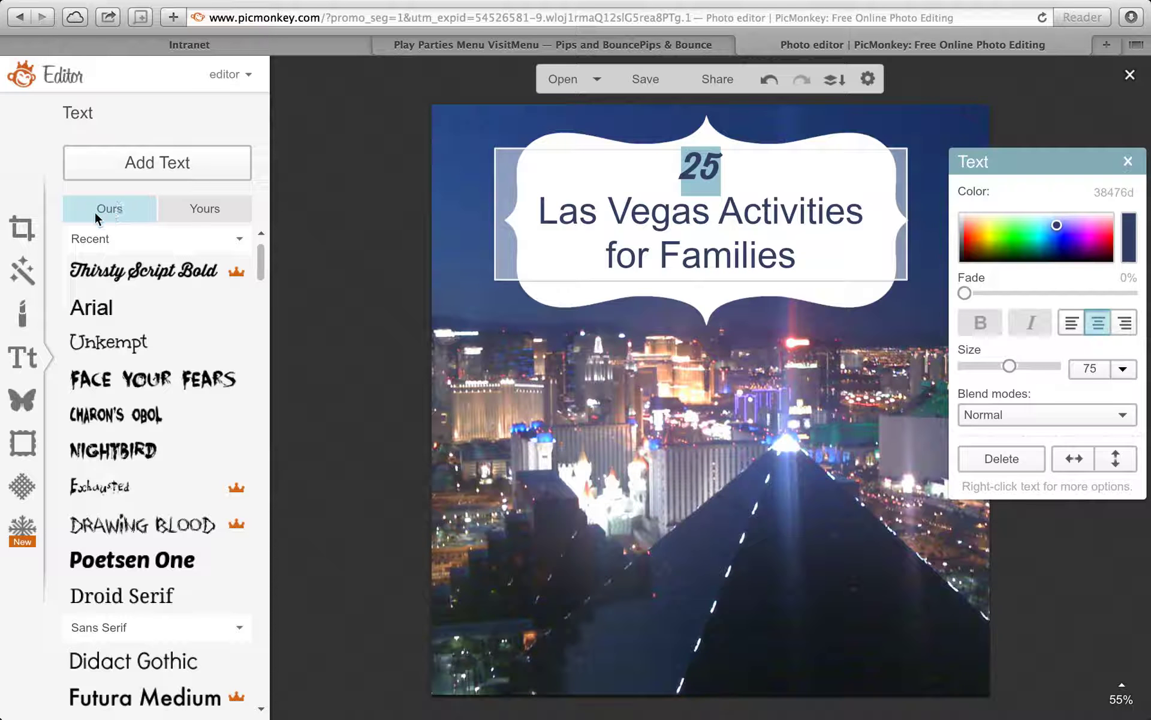
# Show the fonts installed on the computer in place of the built-in ones
pyautogui.click(220, 210)
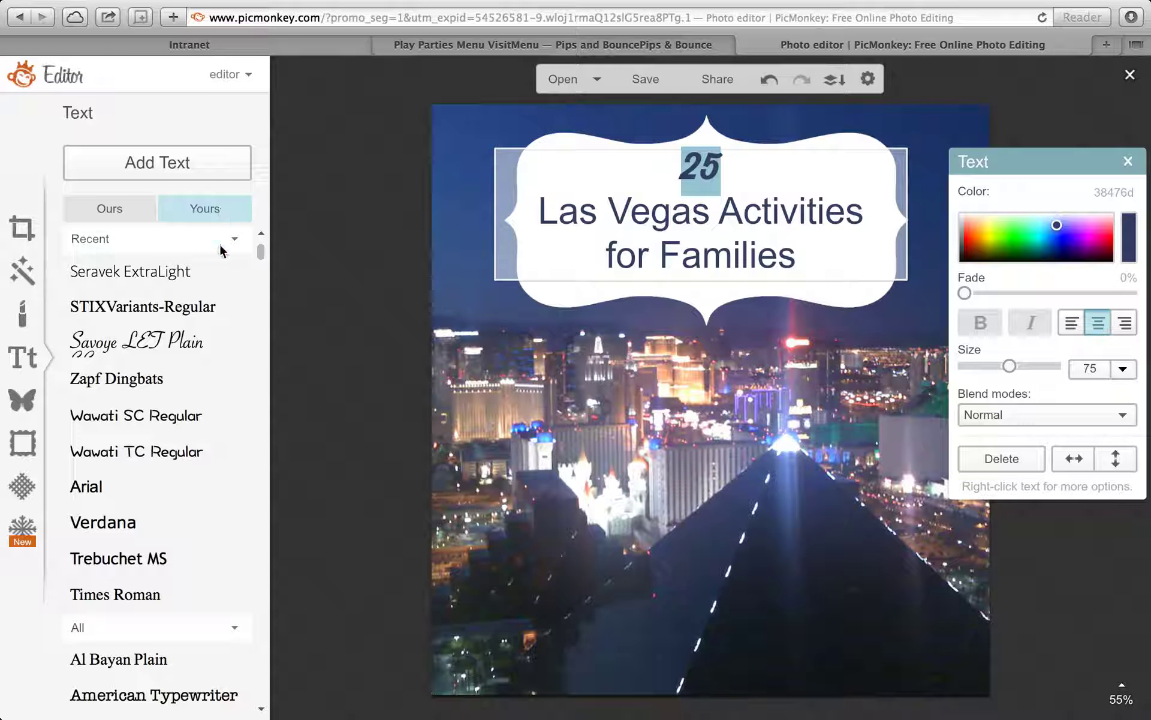